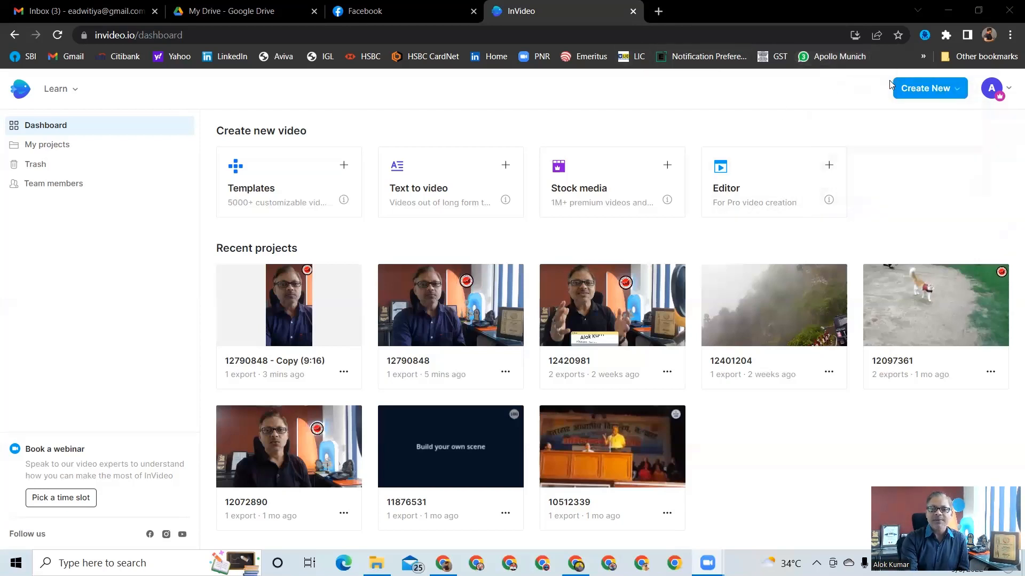
Open the template gallery for creating a new video
mouse_move(933, 99)
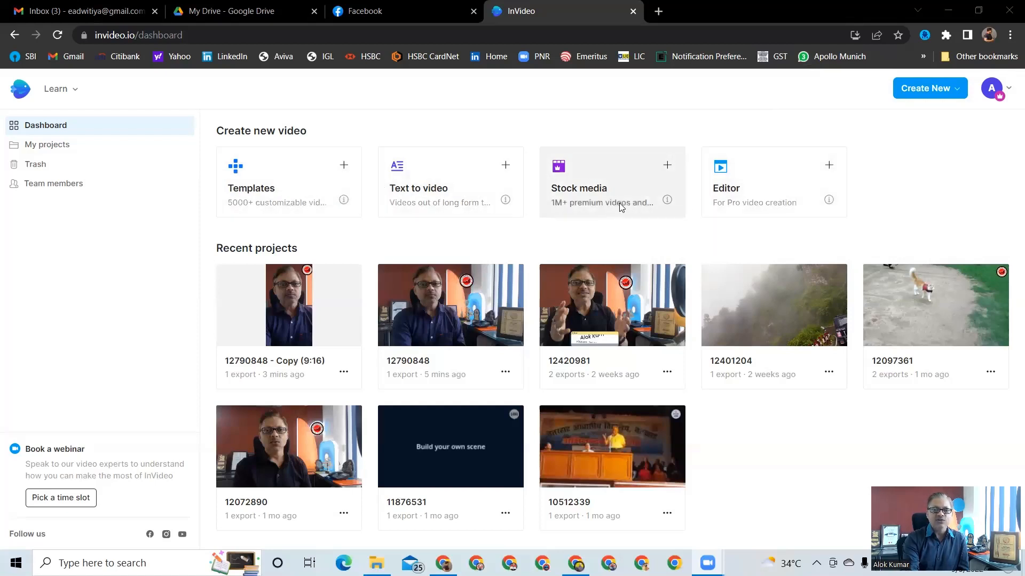
click(958, 88)
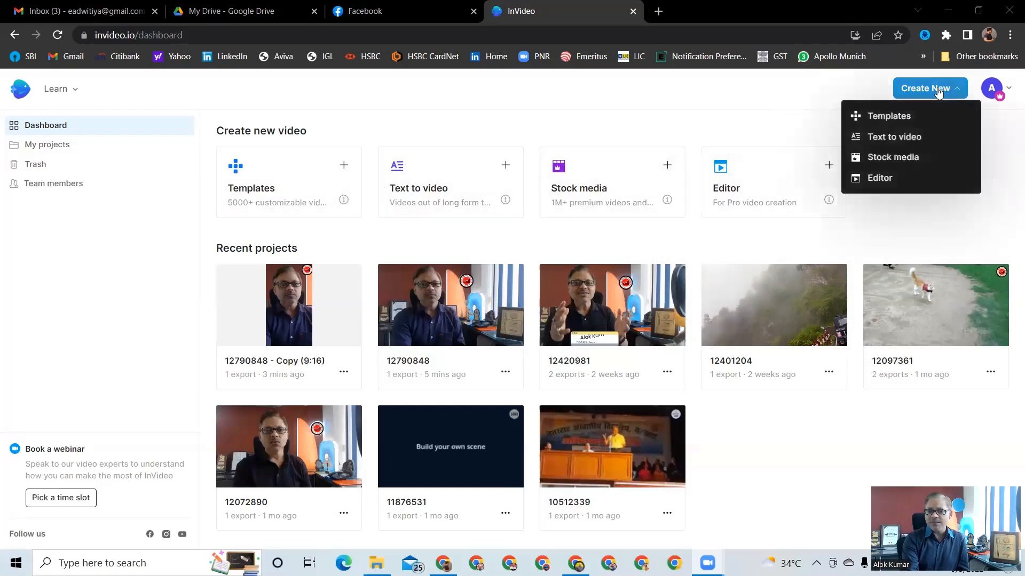
click(877, 117)
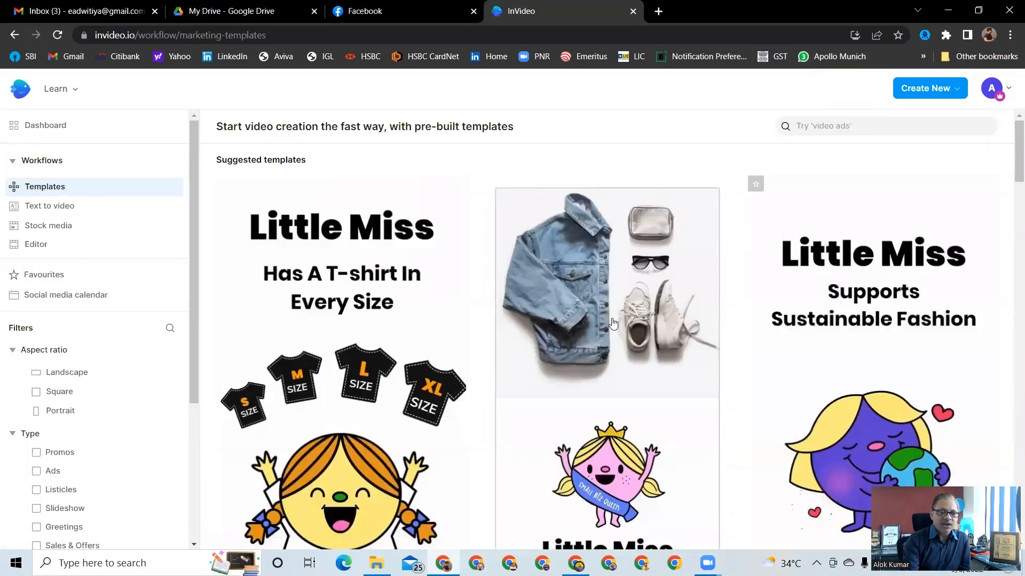
Browse the templates and open the Fitness Flash Sale Facebook Ad template
scroll(467, 340, down, 1)
scroll(468, 339, down, 4)
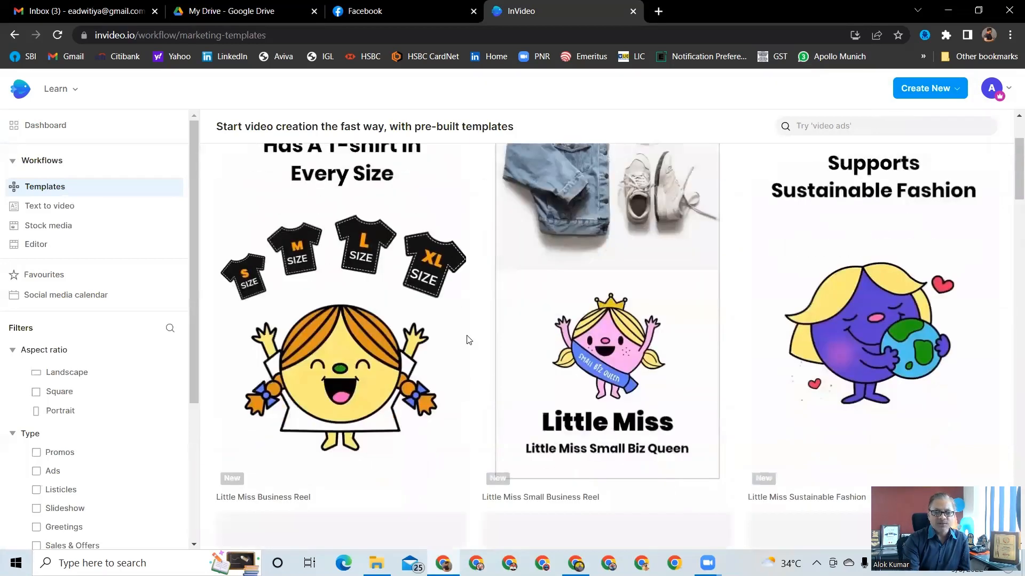
scroll(469, 339, down, 4)
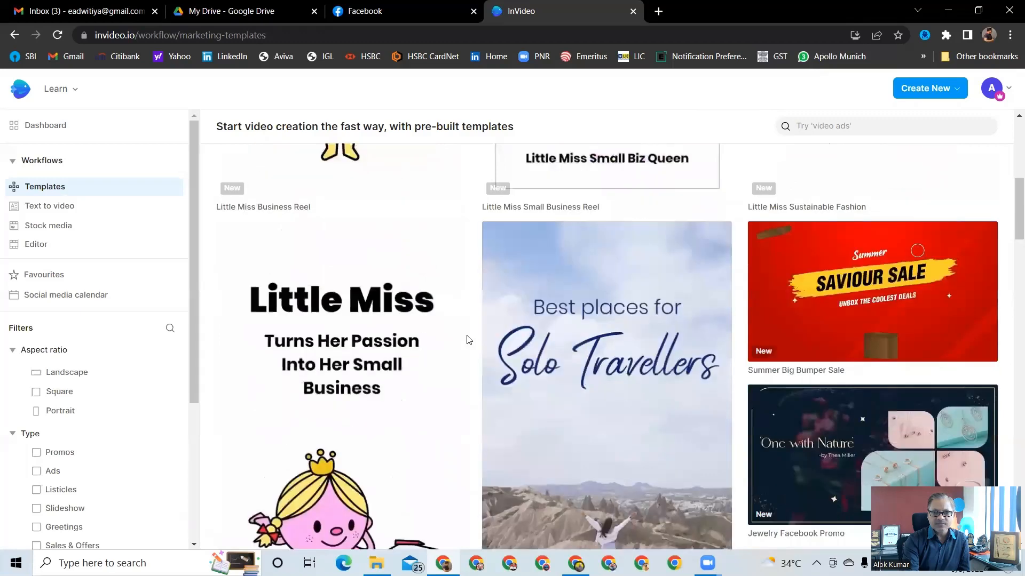
scroll(468, 340, down, 5)
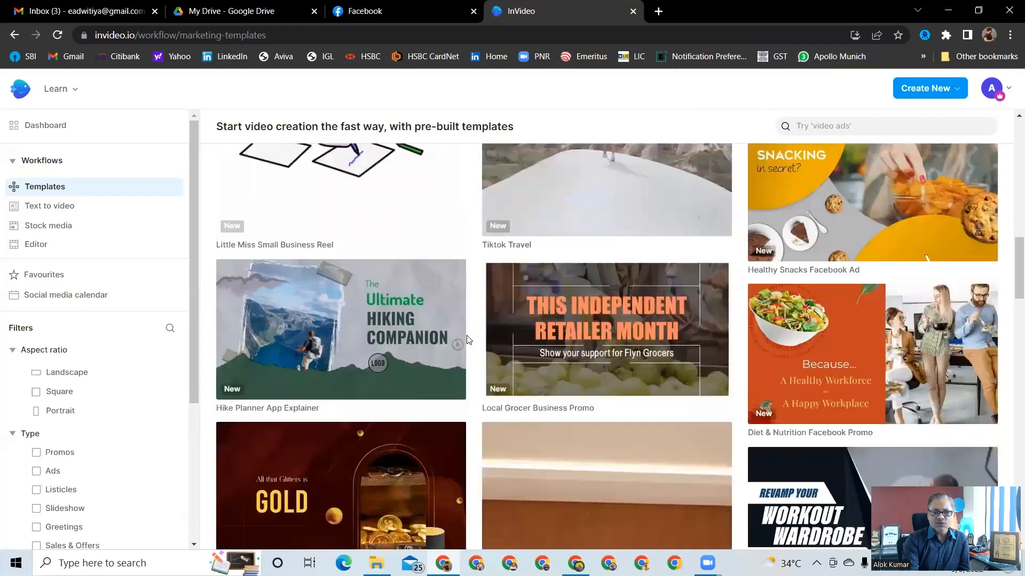
scroll(468, 339, down, 1)
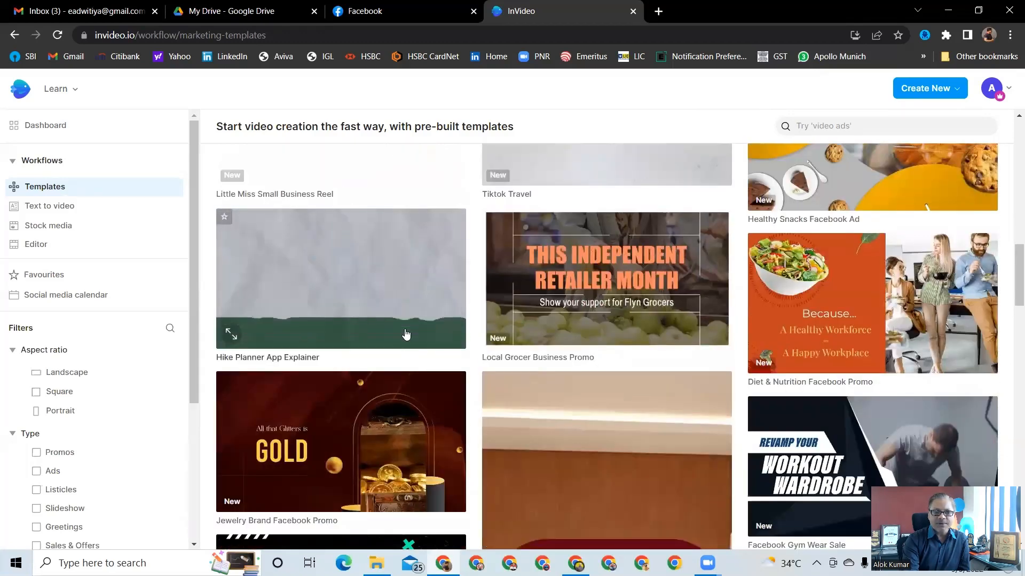
scroll(405, 334, down, 1)
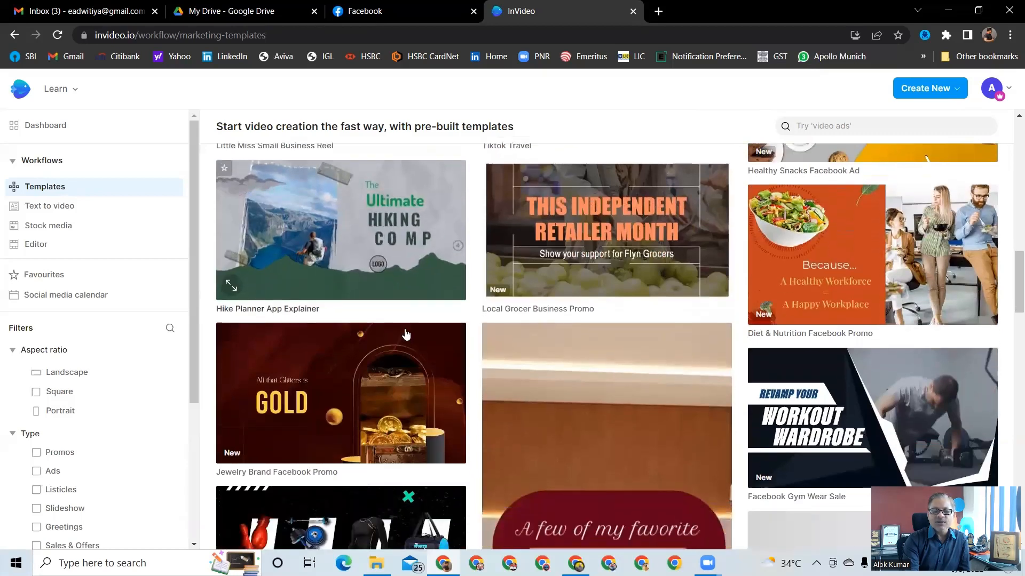
scroll(406, 334, down, 3)
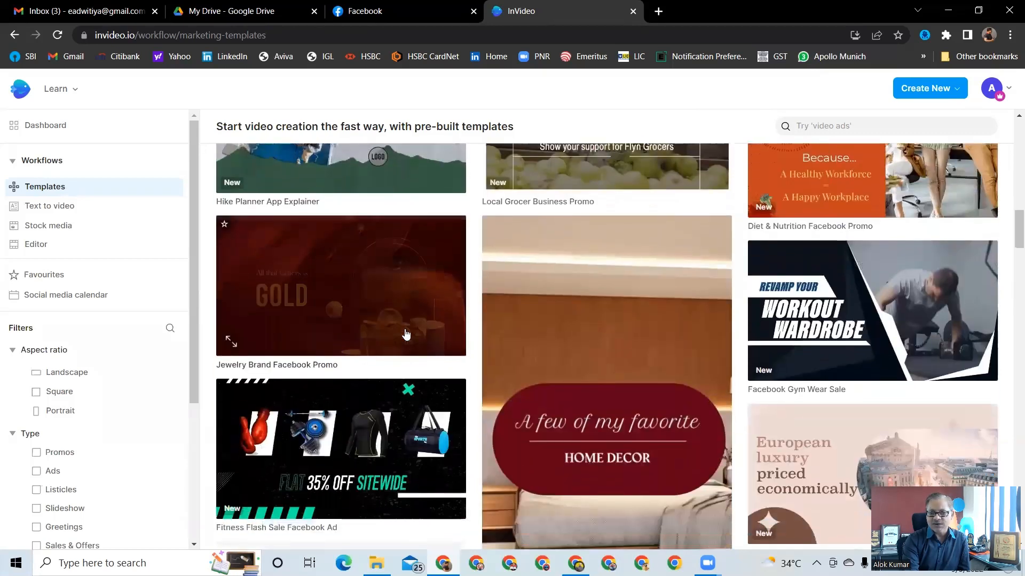
scroll(406, 334, down, 2)
scroll(406, 334, down, 3)
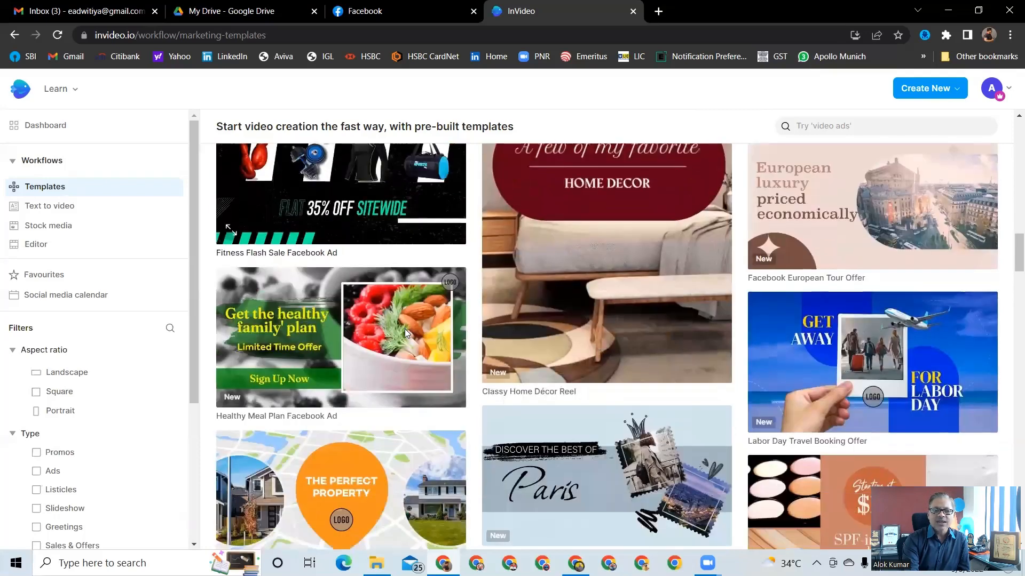
scroll(405, 329, up, 2)
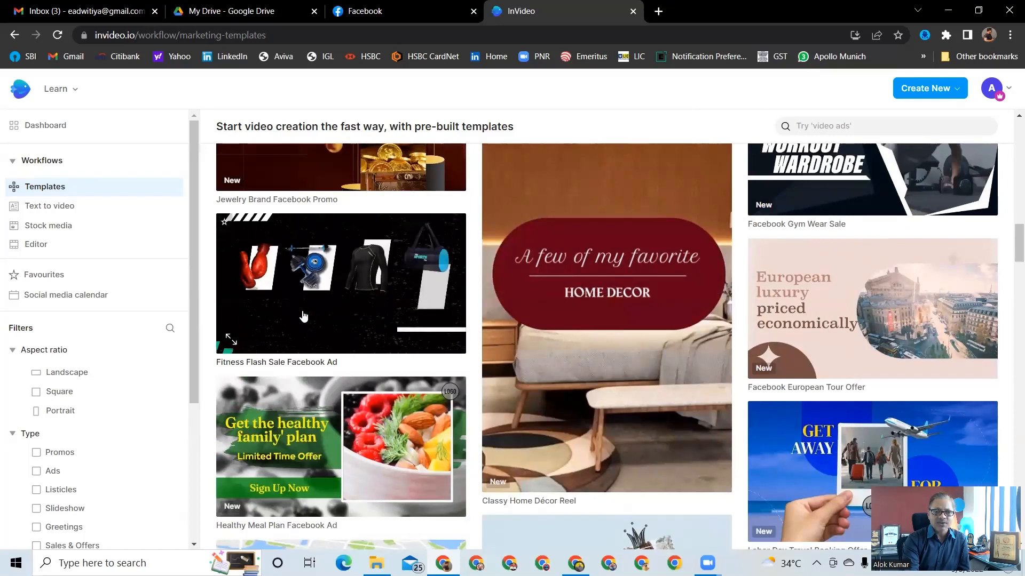
click(344, 298)
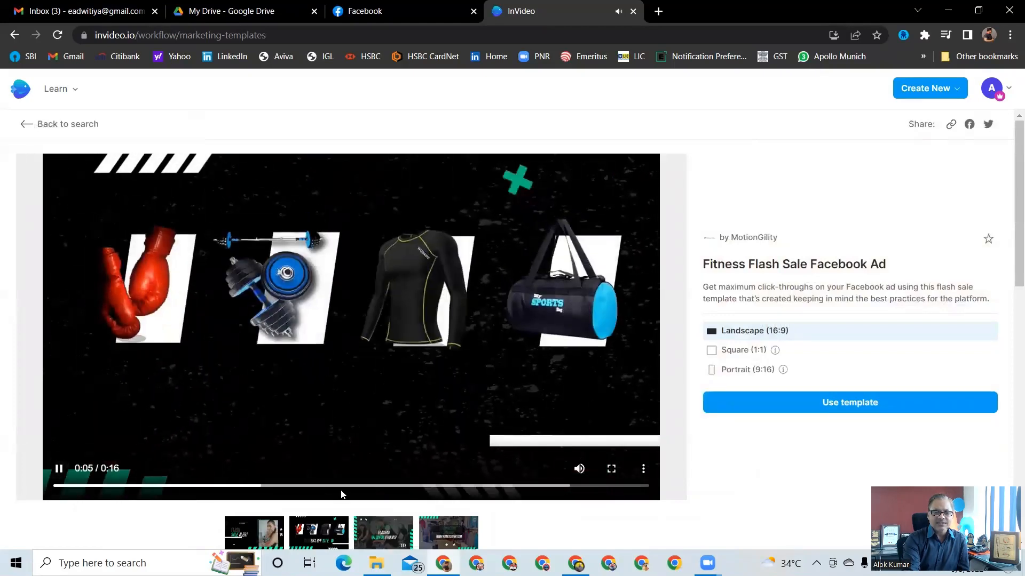
Pause the preview, choose the Square (1:1) format and start a project from the template
click(61, 479)
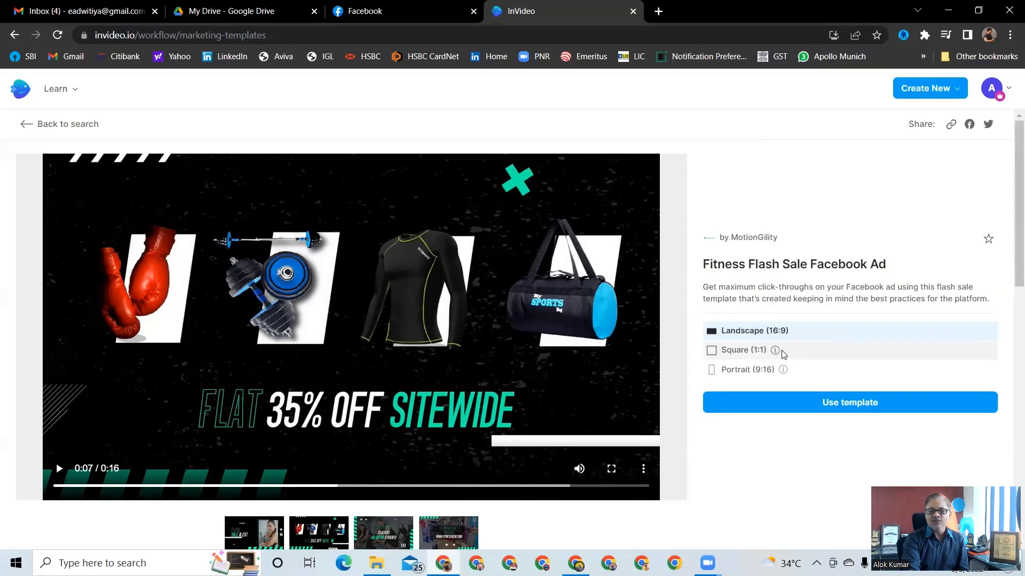
mouse_move(776, 353)
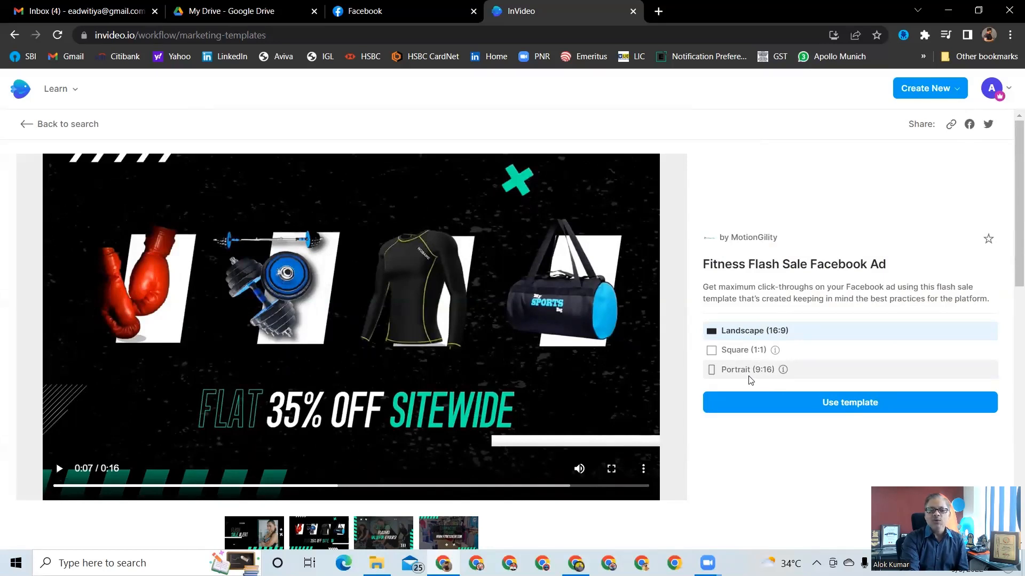
click(713, 351)
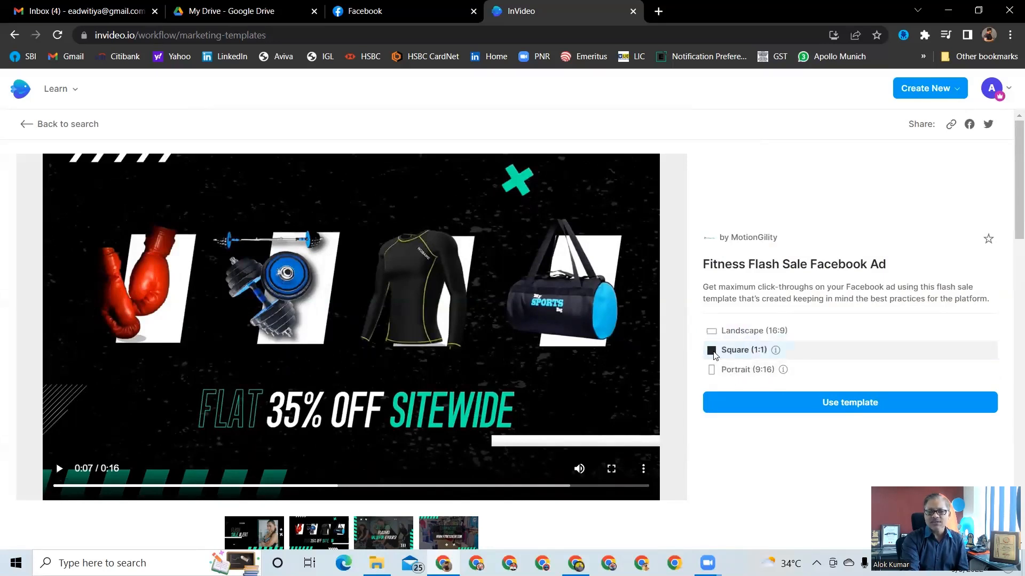
click(825, 409)
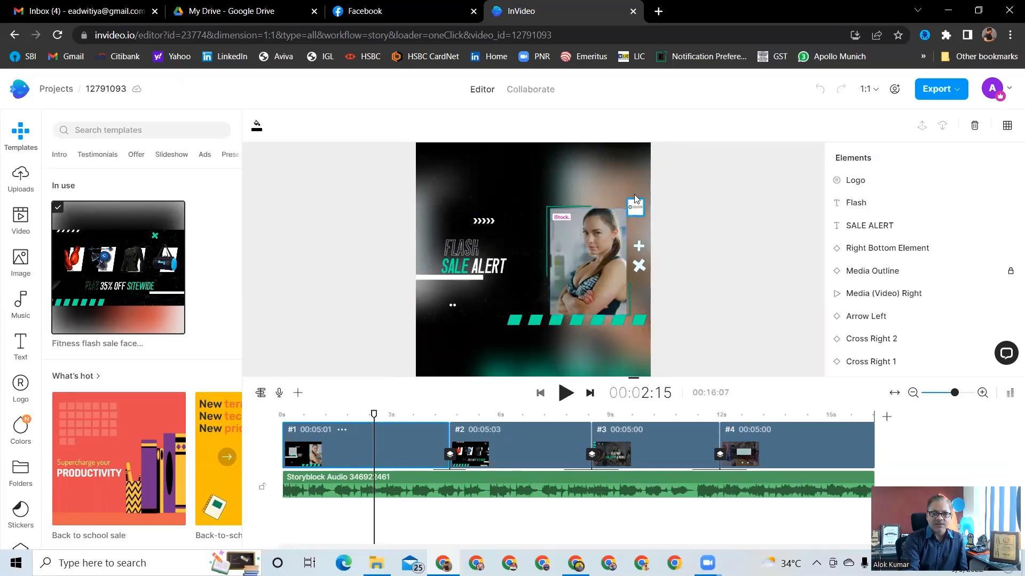
Remove the template's logo from all scenes and the logo placeholder from the selected scene
drag(635, 198, 632, 182)
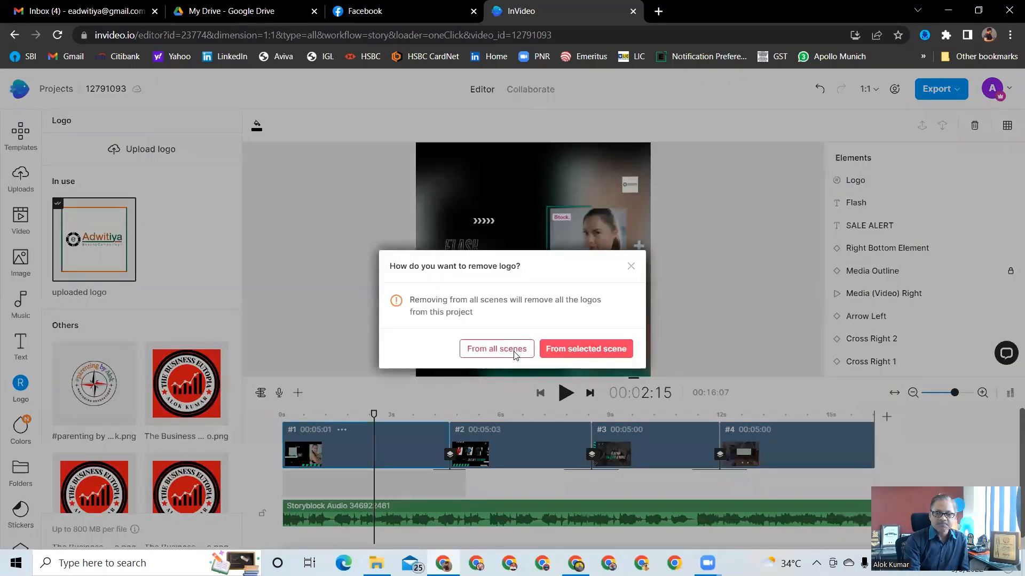
click(512, 349)
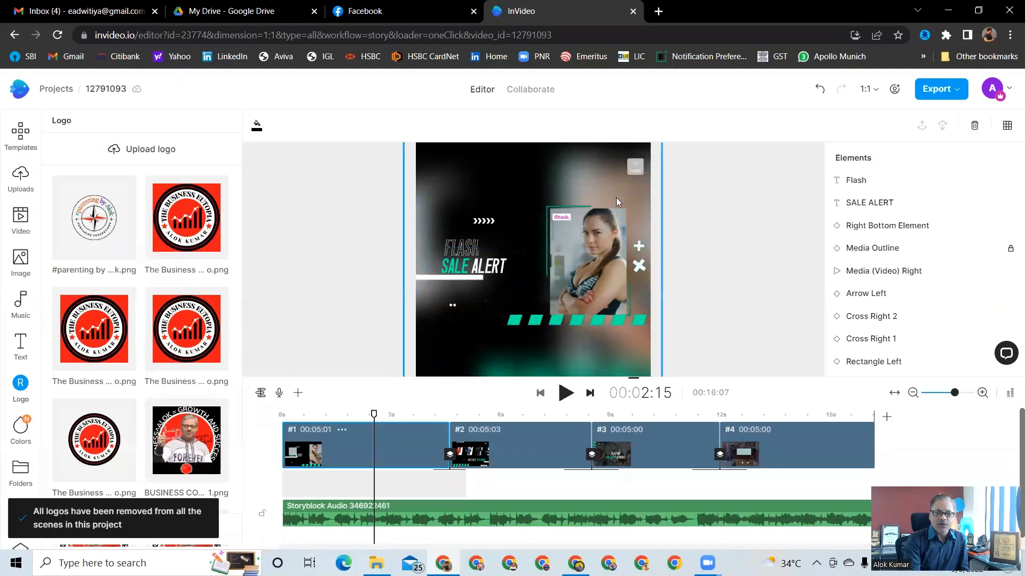
click(644, 152)
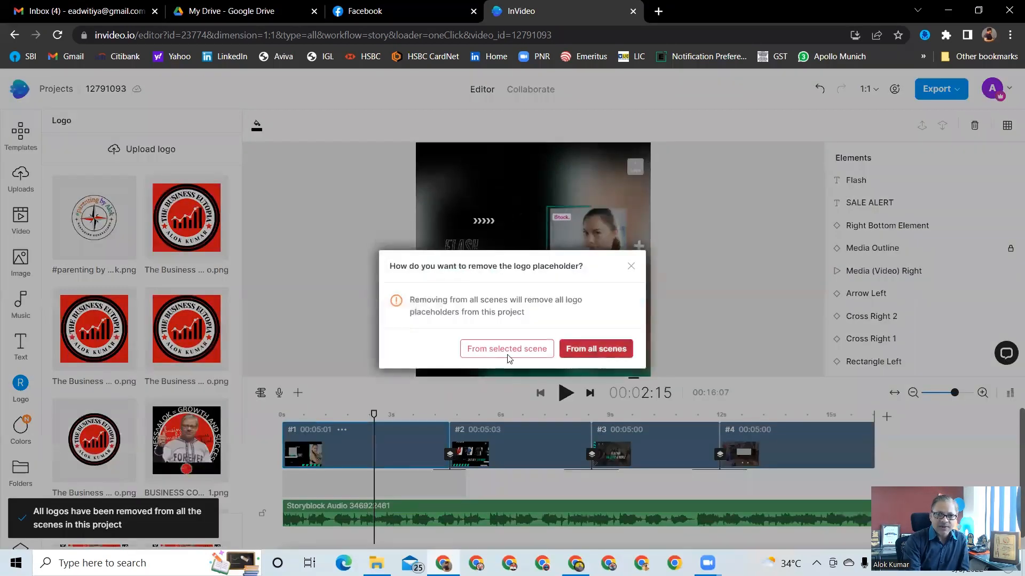
click(506, 351)
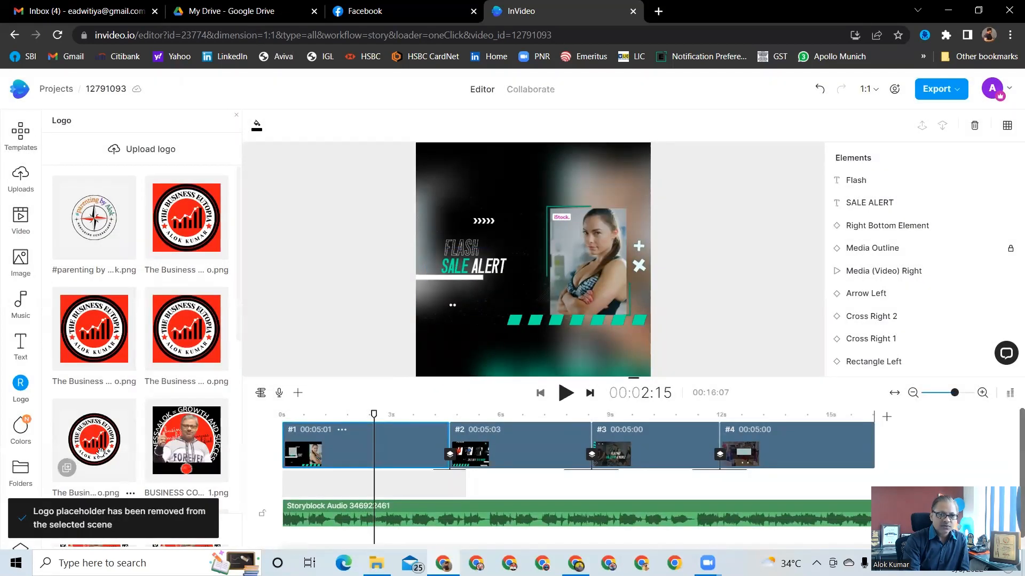
Add The Business logo to the video and nudge it slightly left in the upper corner
click(100, 453)
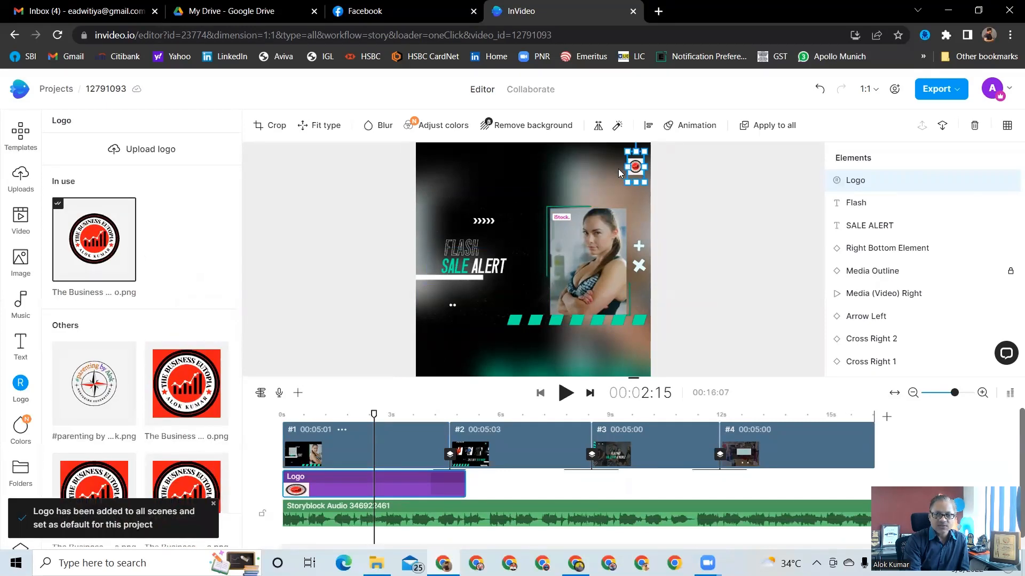
drag(624, 167, 615, 168)
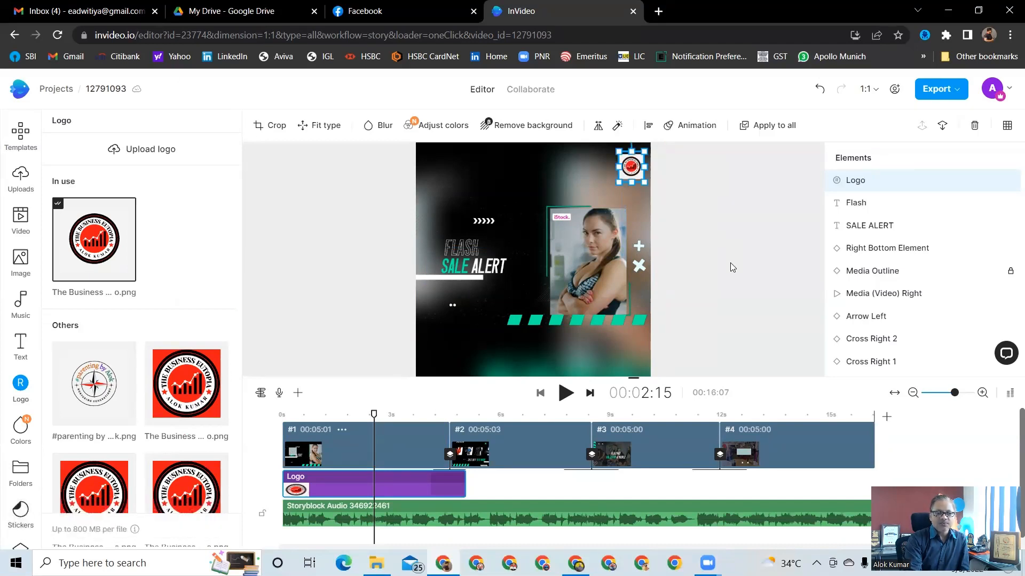
click(730, 268)
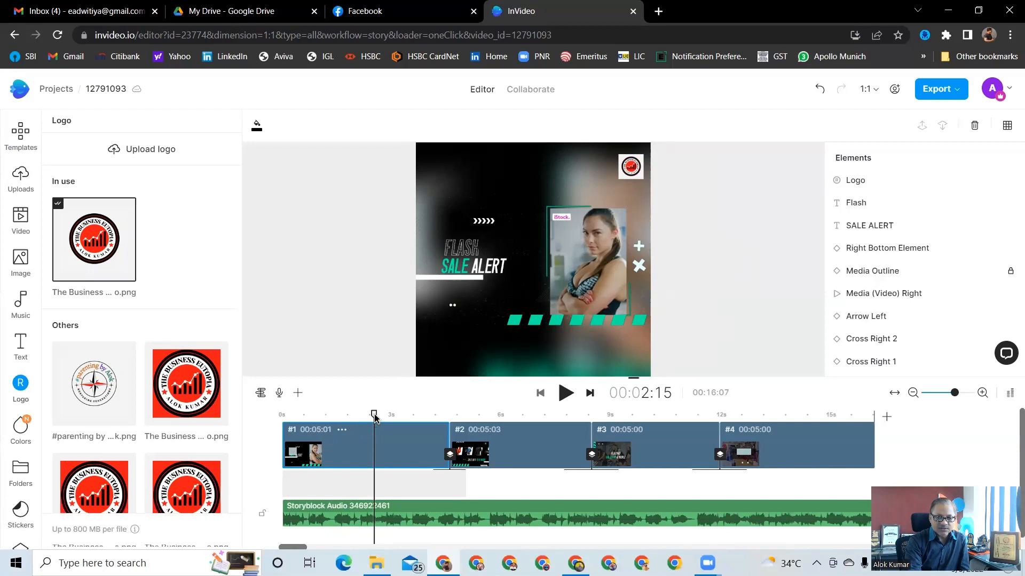
Play the video from the start to preview it
drag(374, 417, 273, 420)
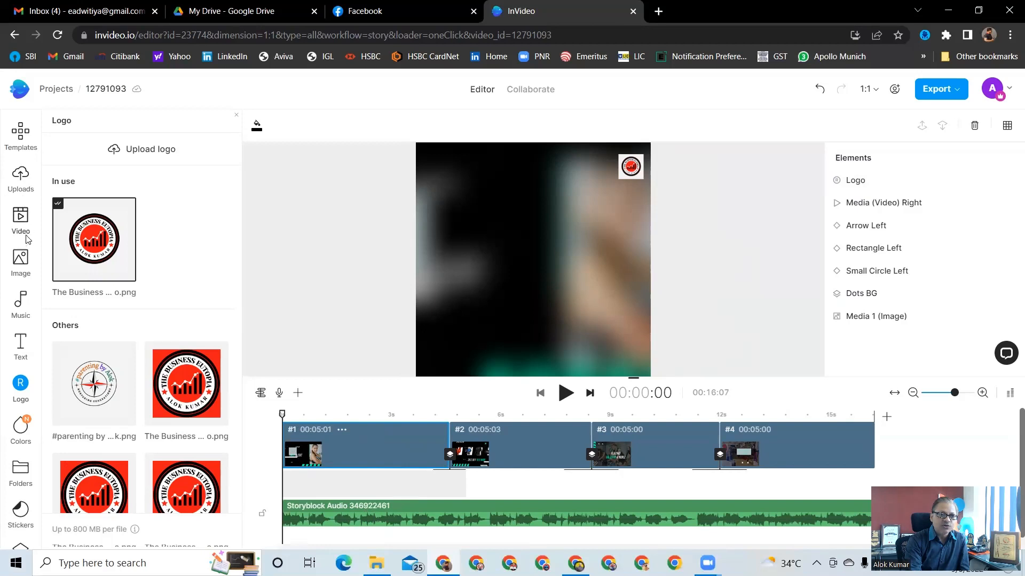
click(562, 397)
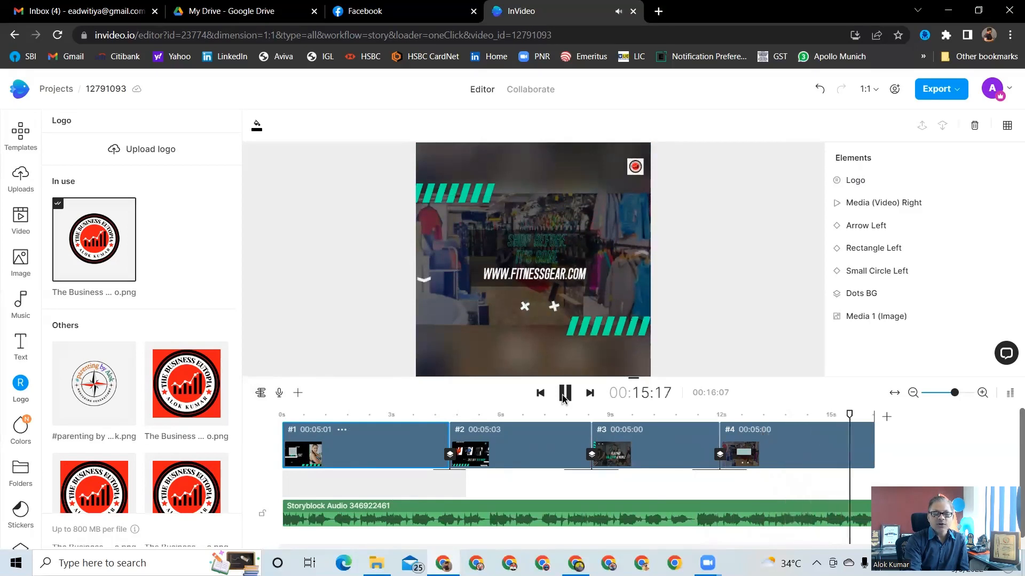
click(539, 267)
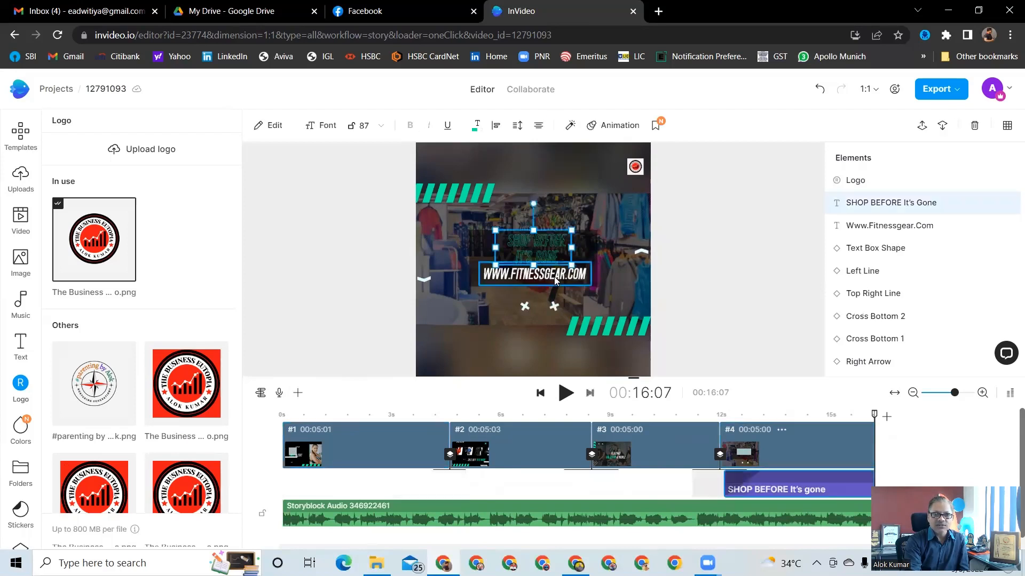
click(557, 277)
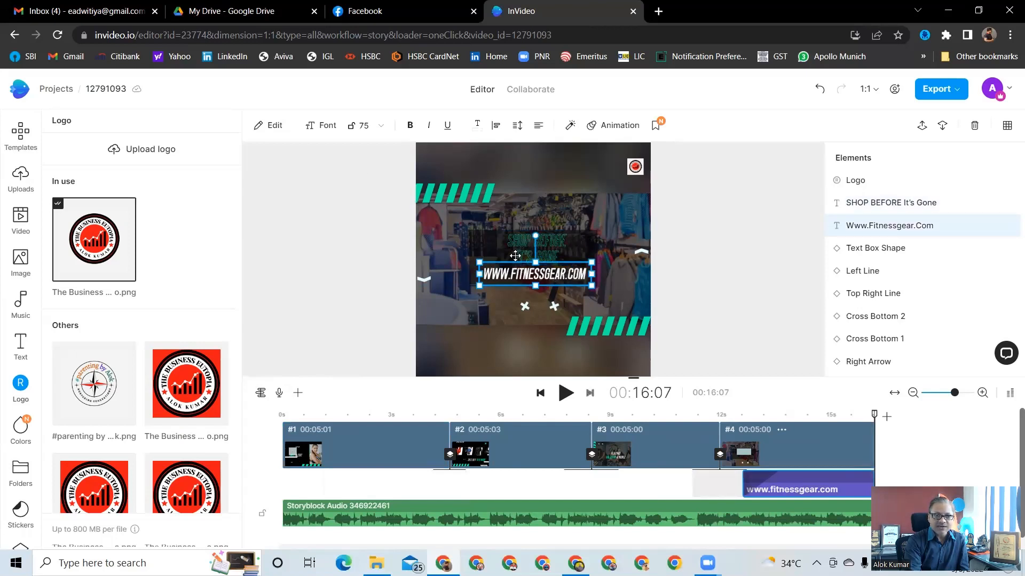
click(271, 127)
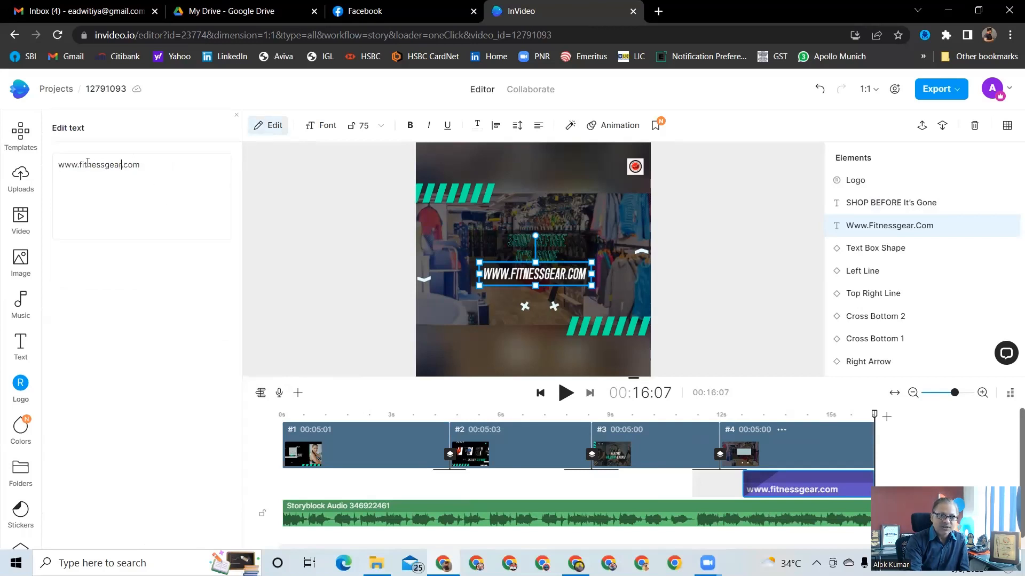
drag(88, 163, 79, 163)
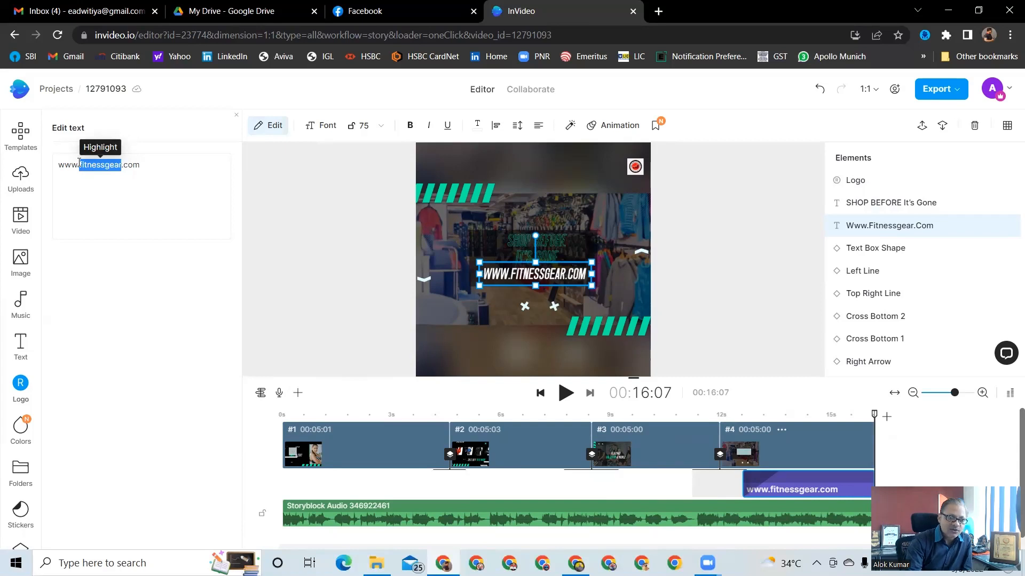
text(abc)
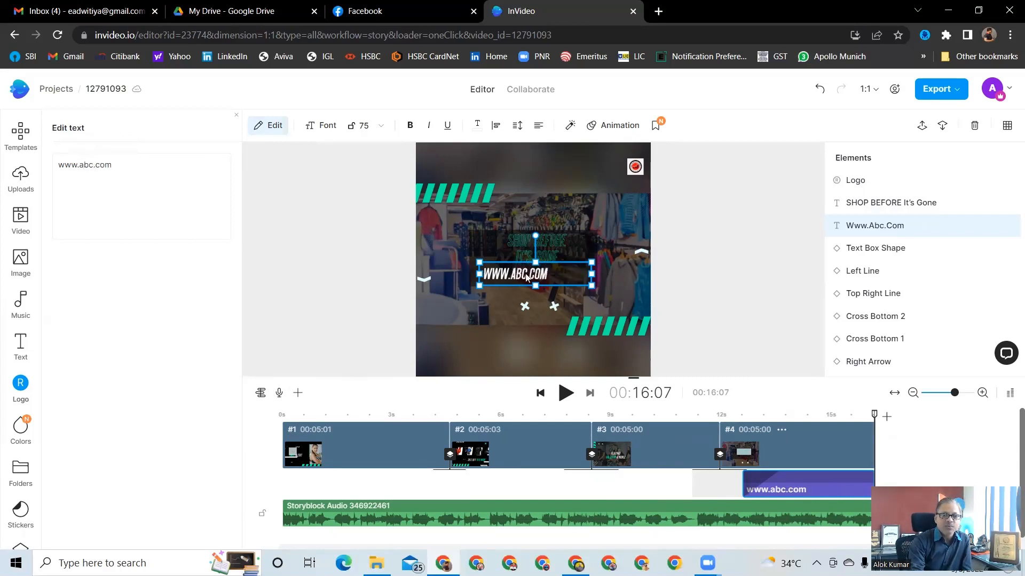
click(743, 325)
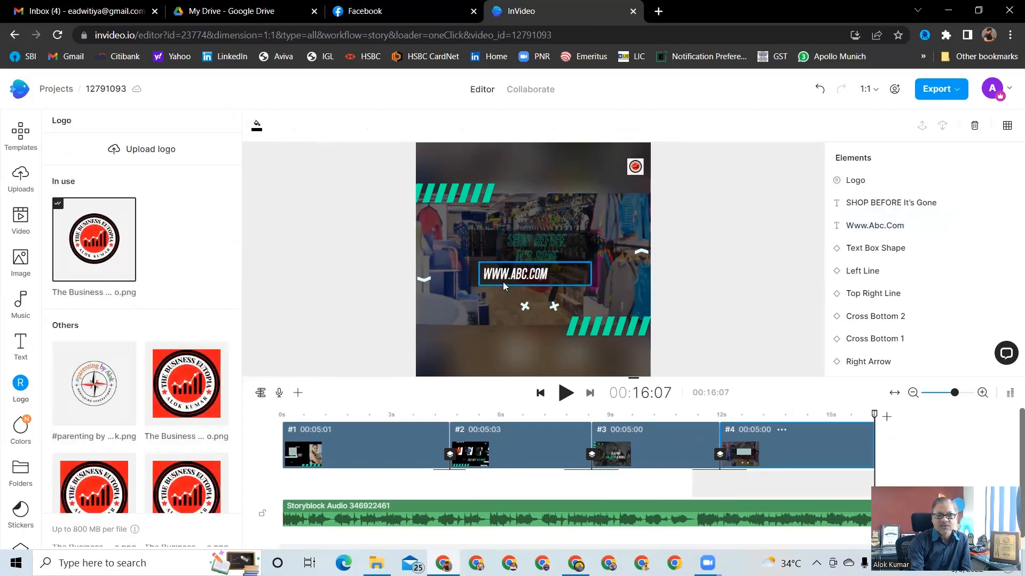
Go to the first scene and set the right-side video's entrance animation to Shift from up
click(520, 243)
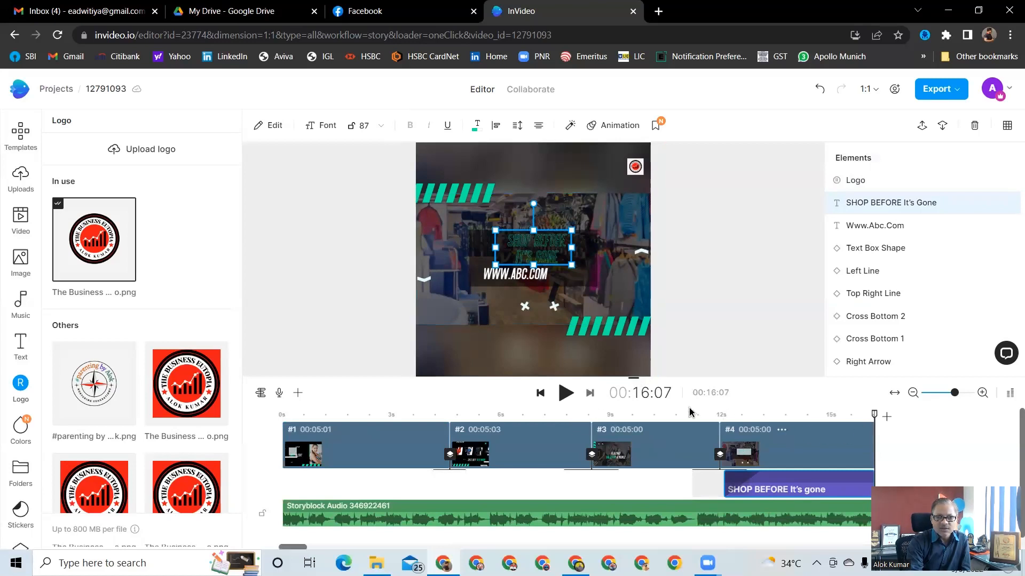
click(356, 447)
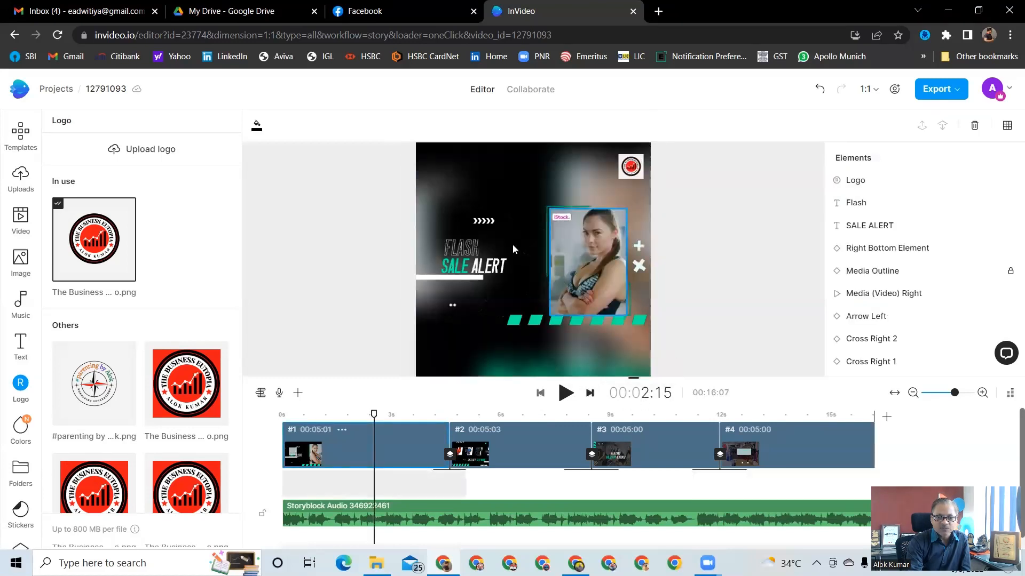
click(484, 221)
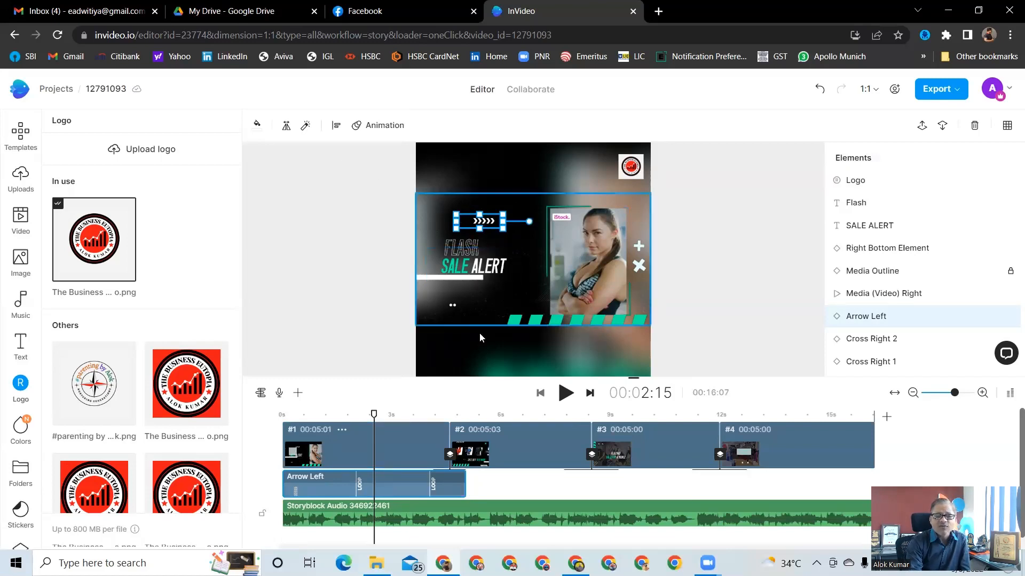
click(572, 235)
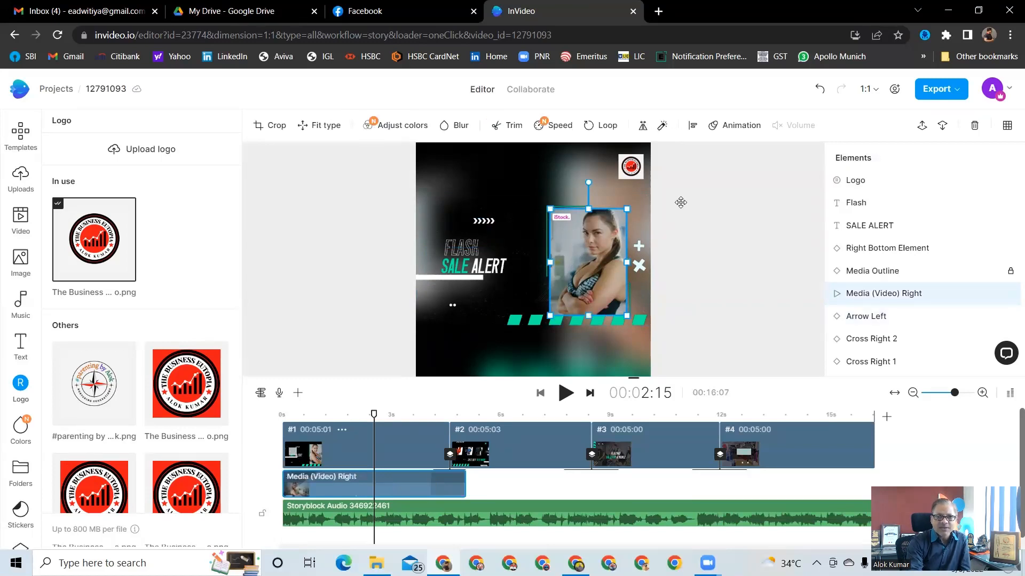
click(733, 126)
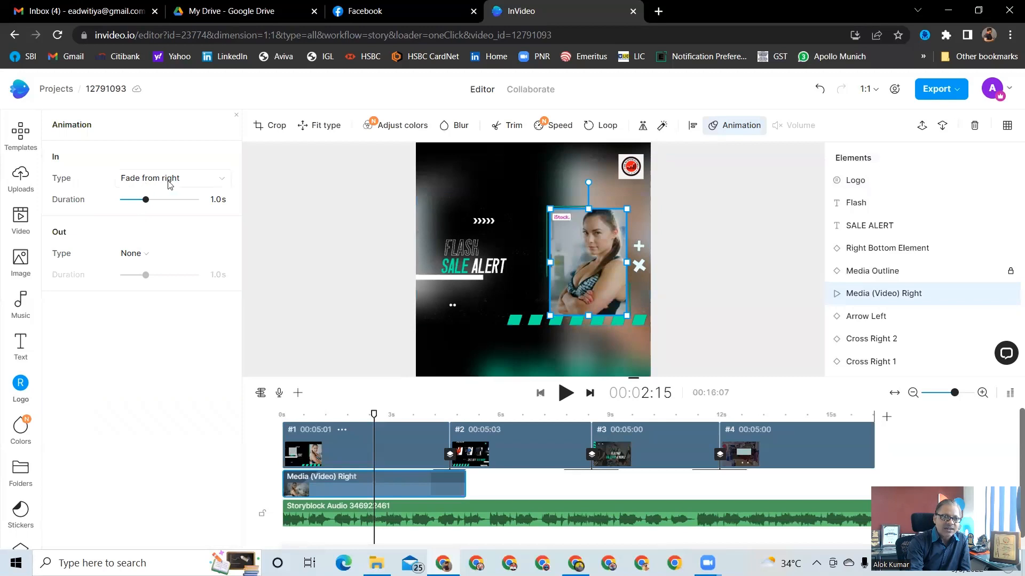
click(228, 182)
mouse_move(180, 242)
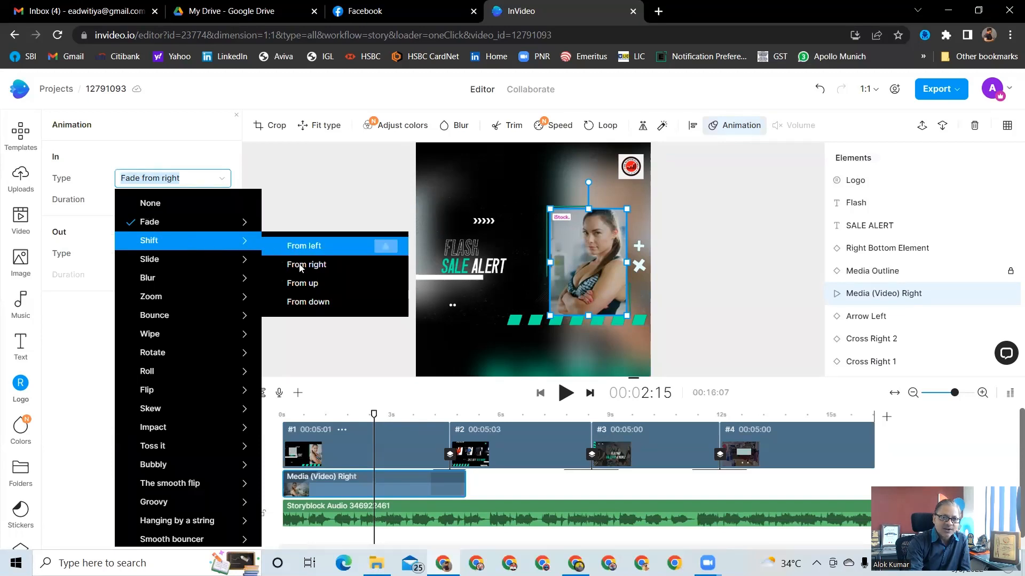
click(301, 284)
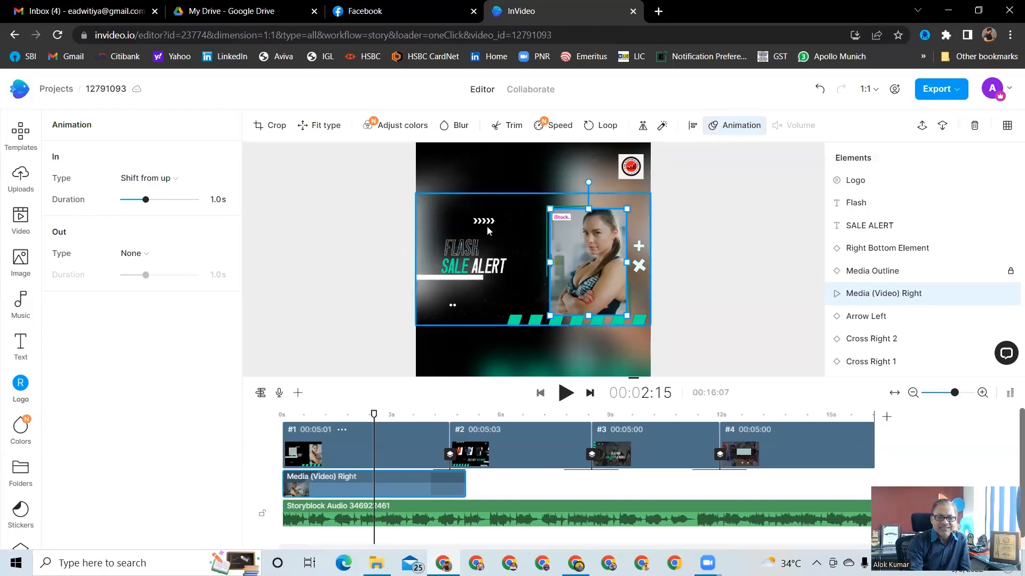
Edit the SALE ALERT text in the first scene to read MEGA SALE ALERT
click(474, 253)
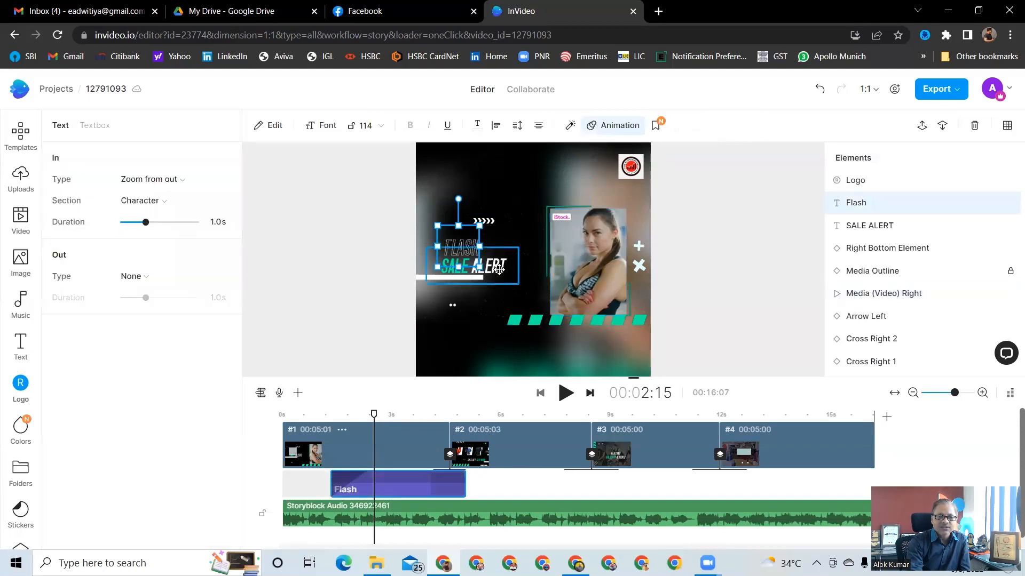
click(499, 269)
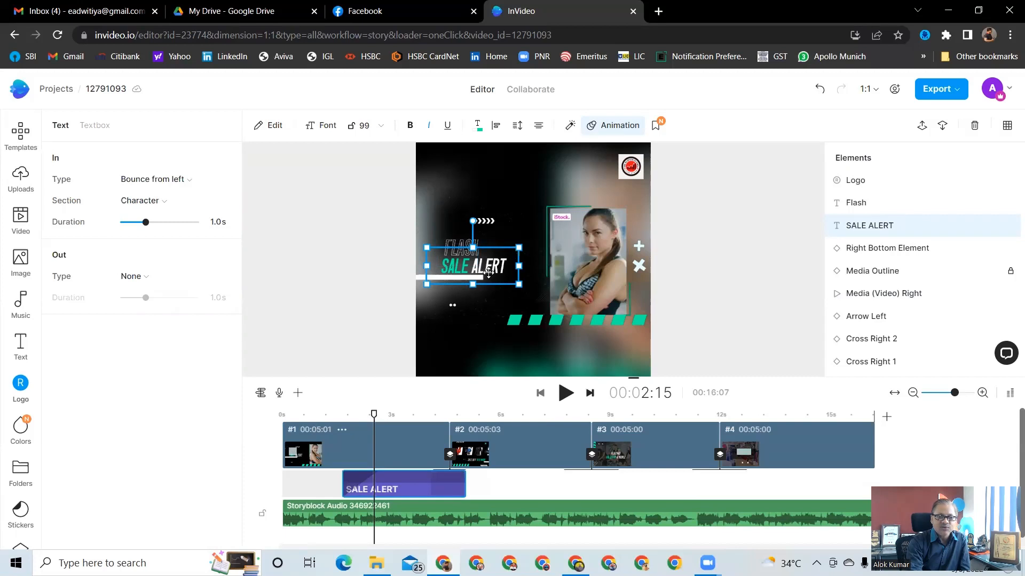
double_click(444, 269)
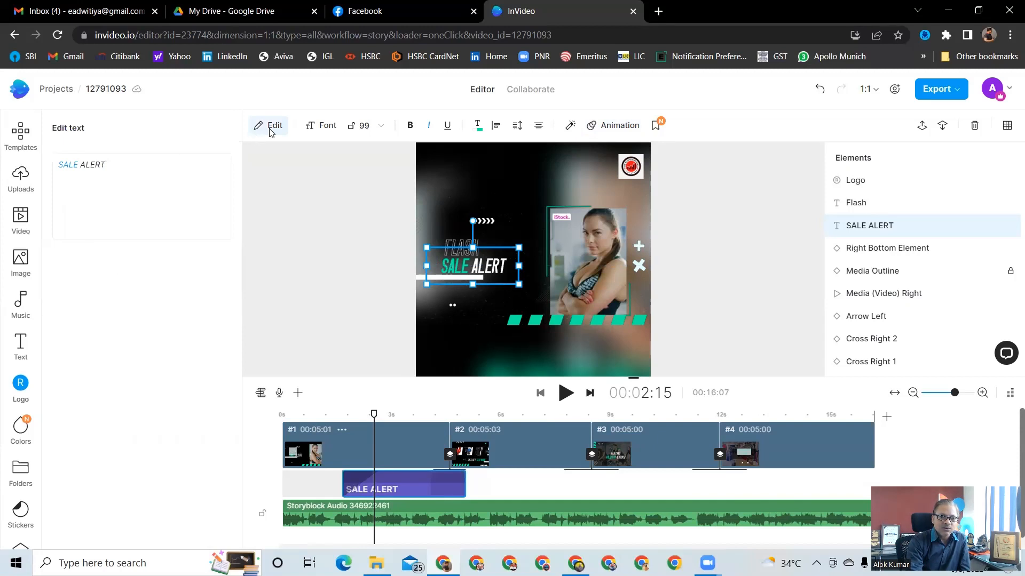
click(268, 130)
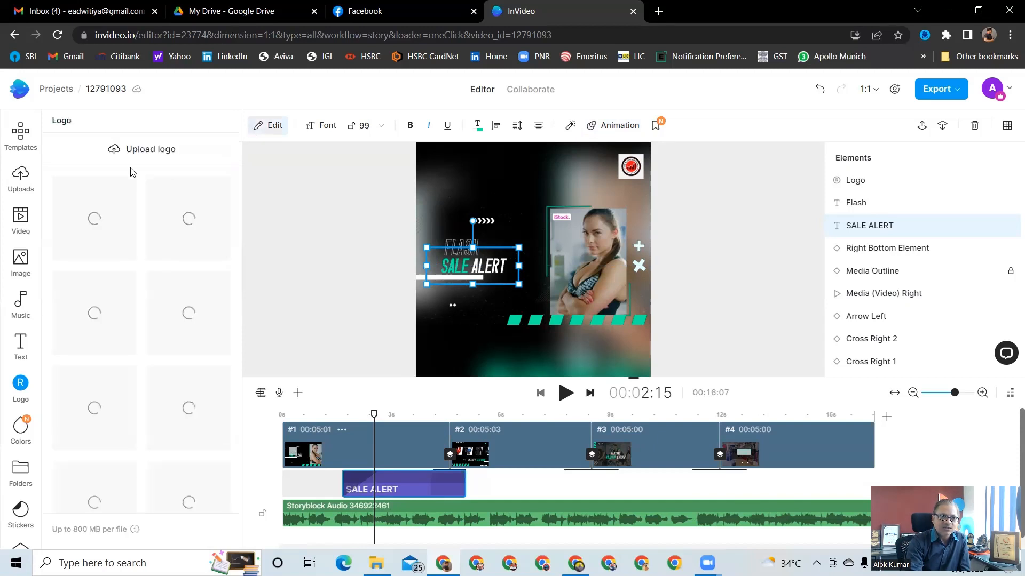
click(275, 130)
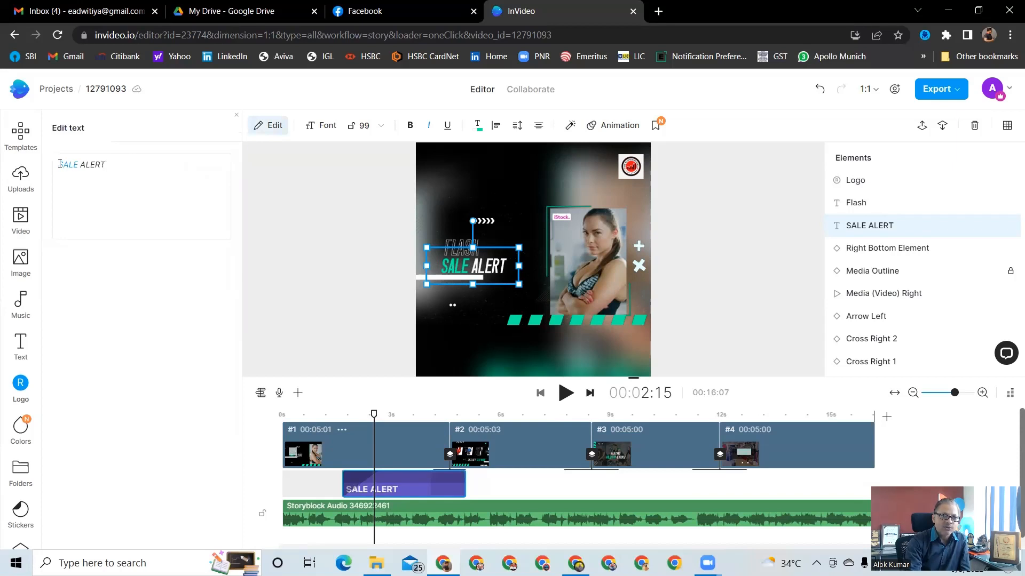
text(ME)
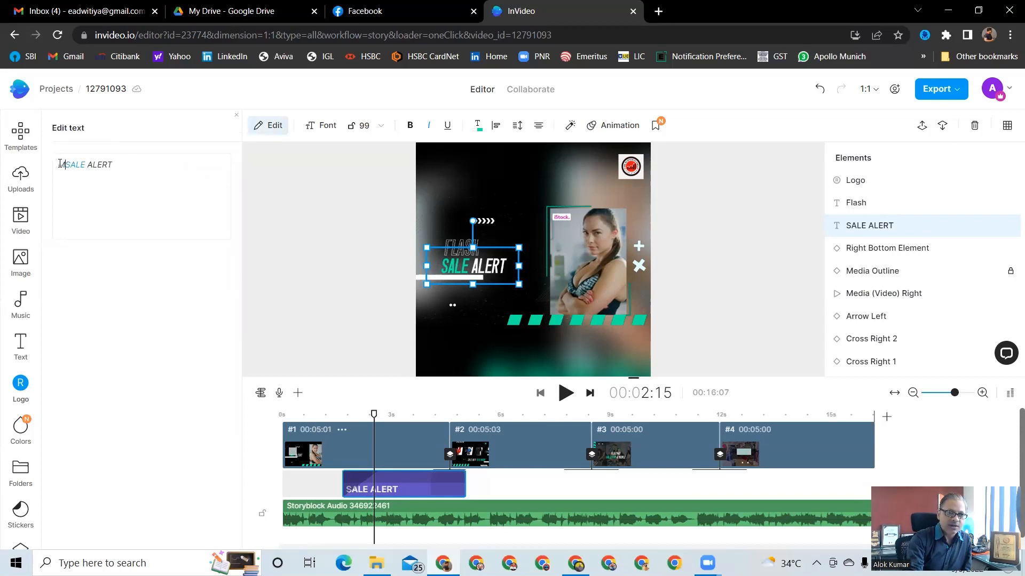
text(GA)
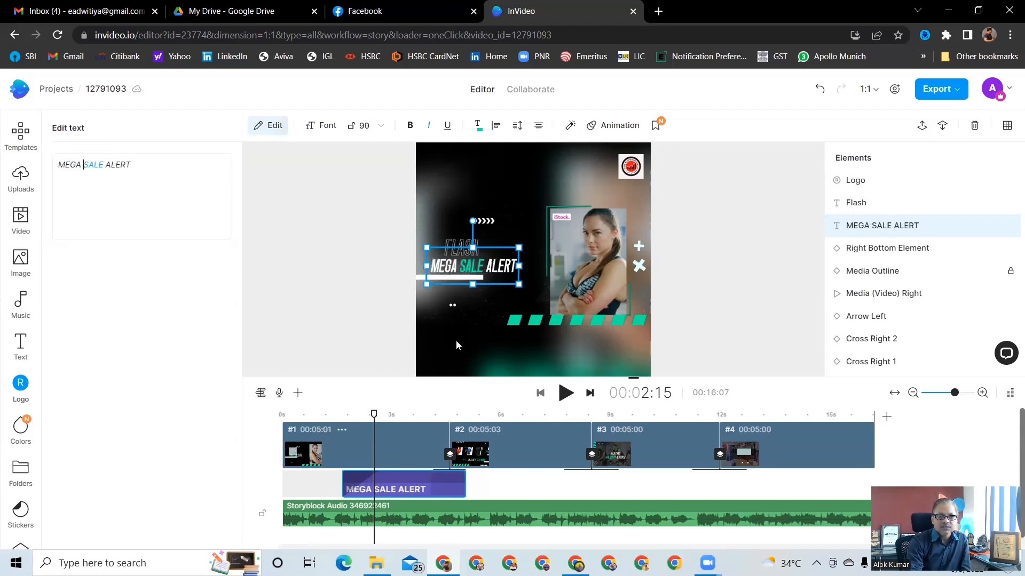
Move the Flash text up toward the top of the first scene
click(454, 245)
drag(454, 245, 450, 182)
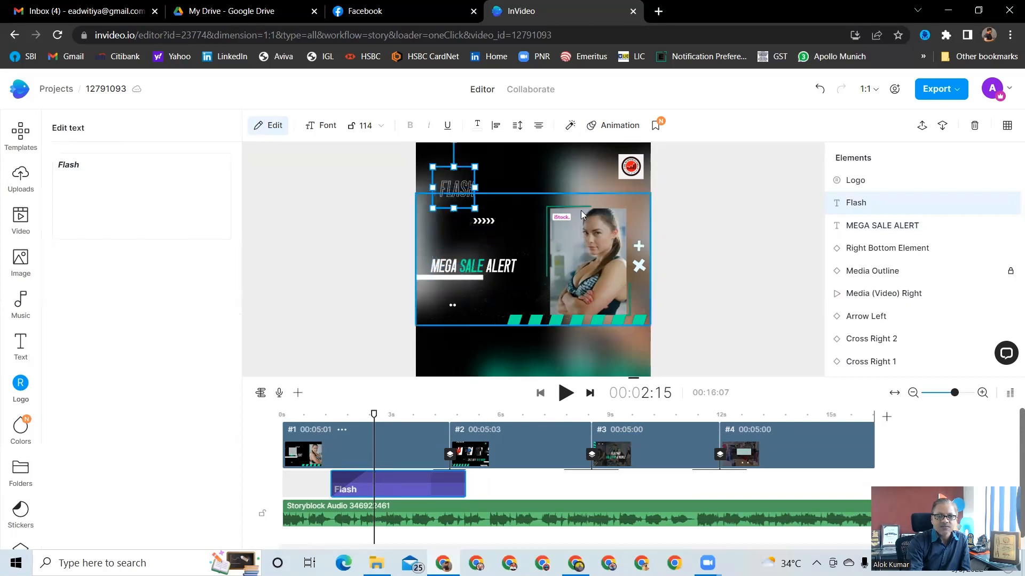
click(743, 272)
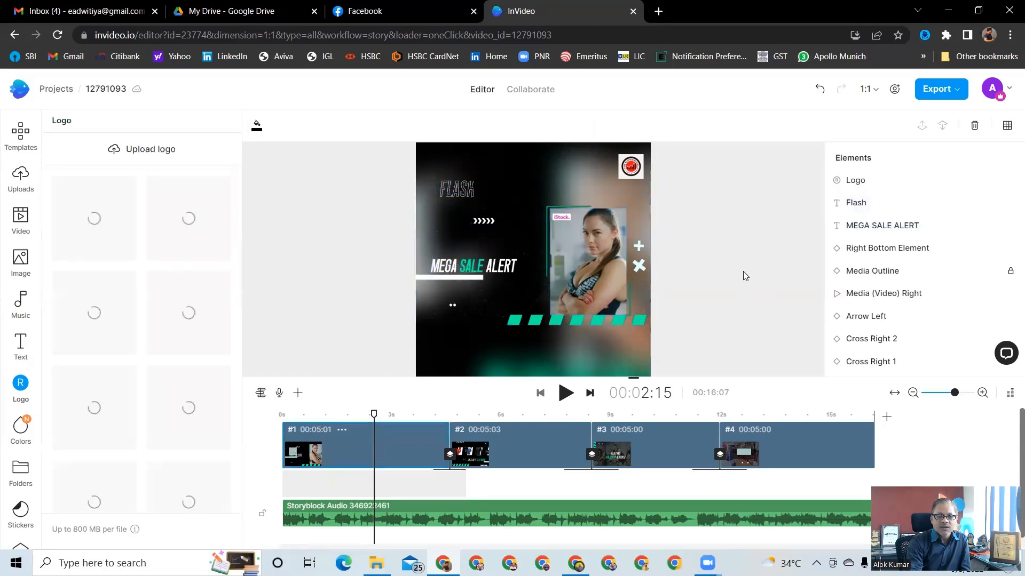
Set the Flash text's font size to 152
click(458, 187)
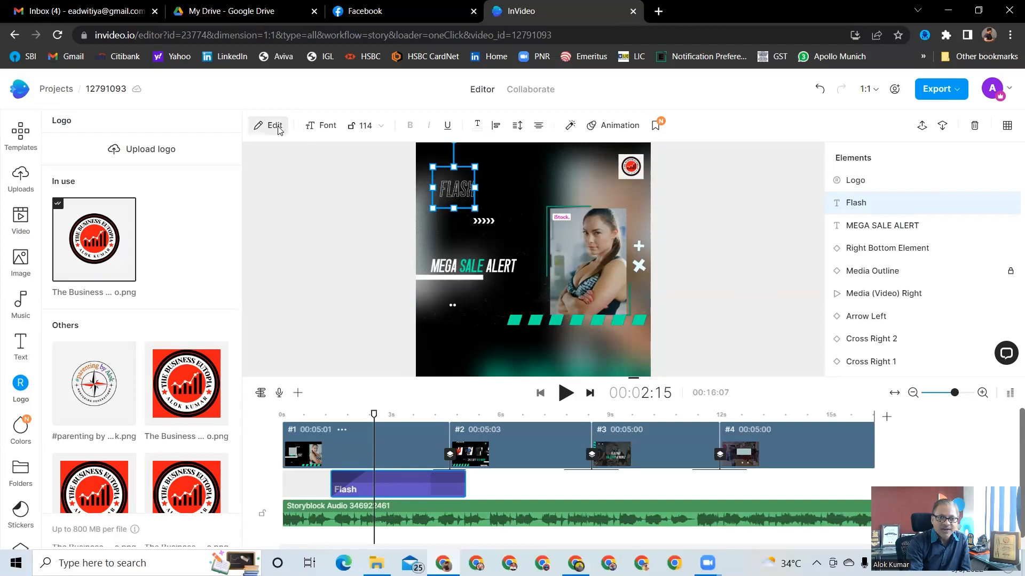
click(373, 128)
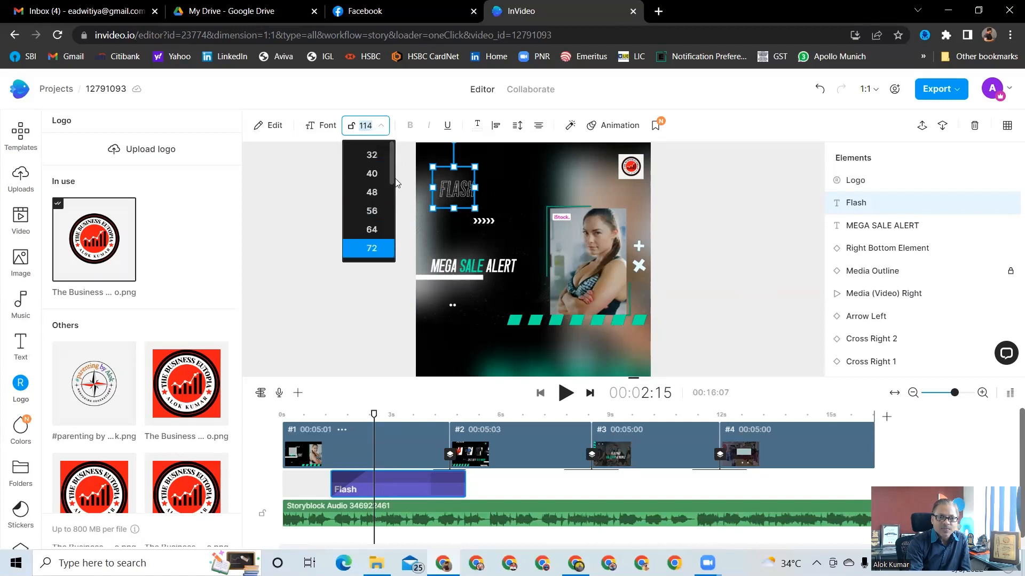
drag(389, 172, 385, 256)
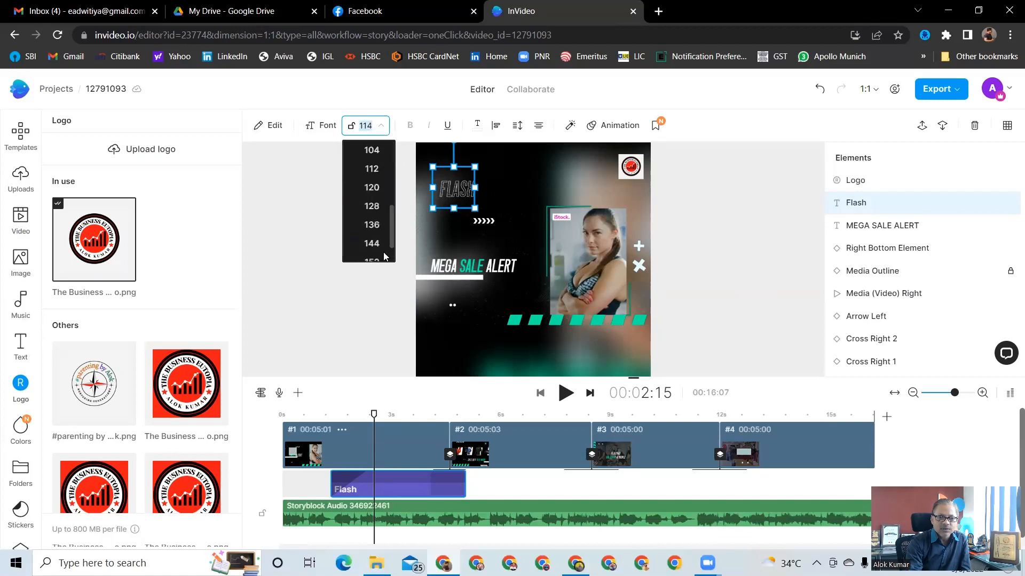
scroll(384, 256, down, 1)
click(373, 229)
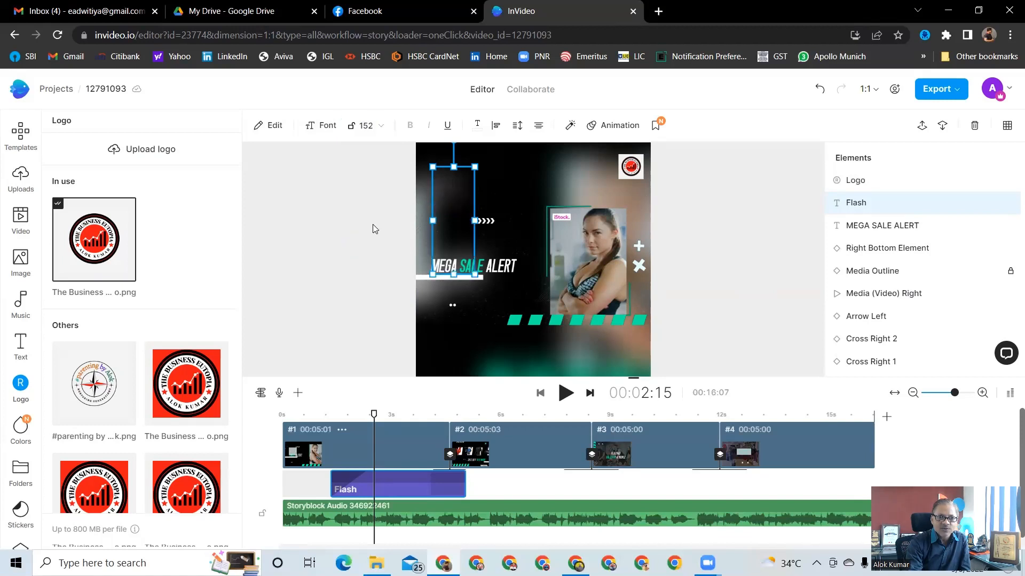
Widen the Flash text box and reposition it at the top of the scene, shortening its height
drag(474, 220, 557, 214)
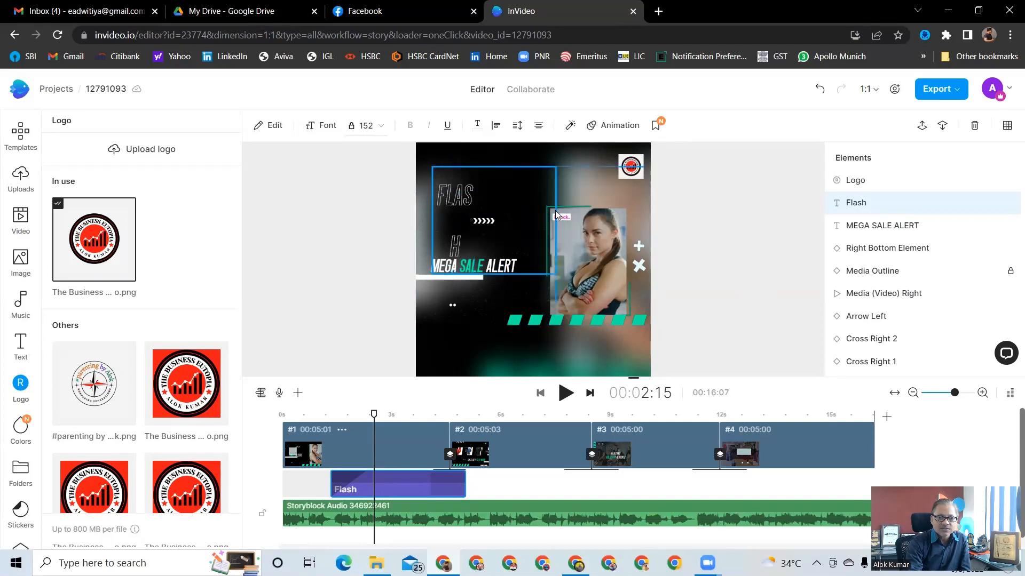
drag(504, 191, 498, 160)
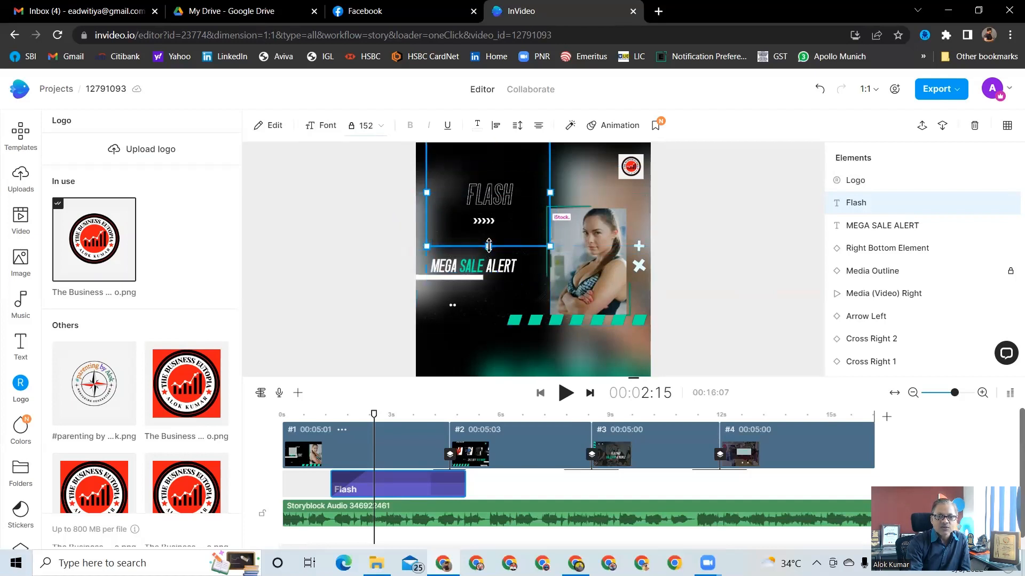
drag(487, 247, 488, 209)
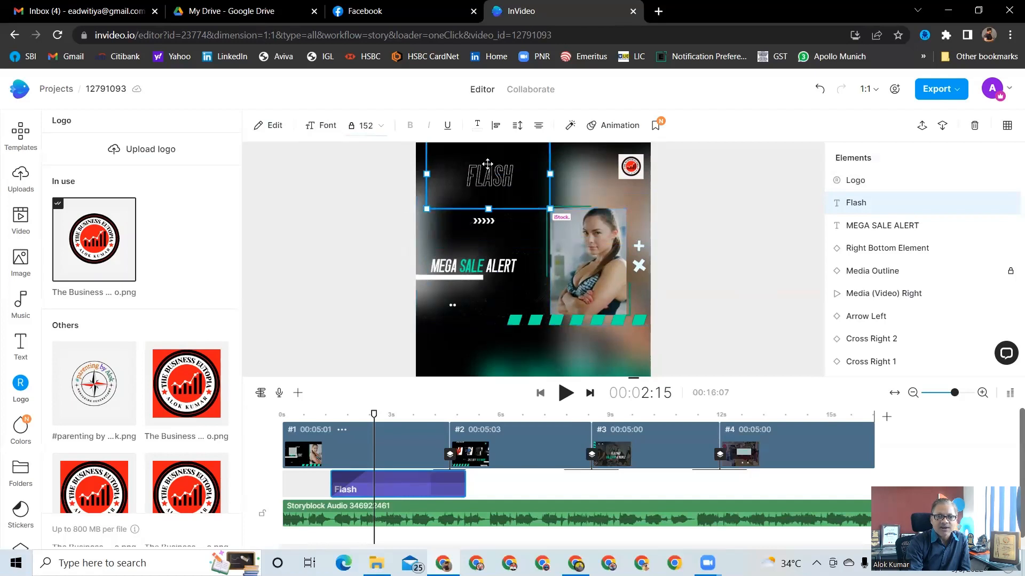
click(786, 310)
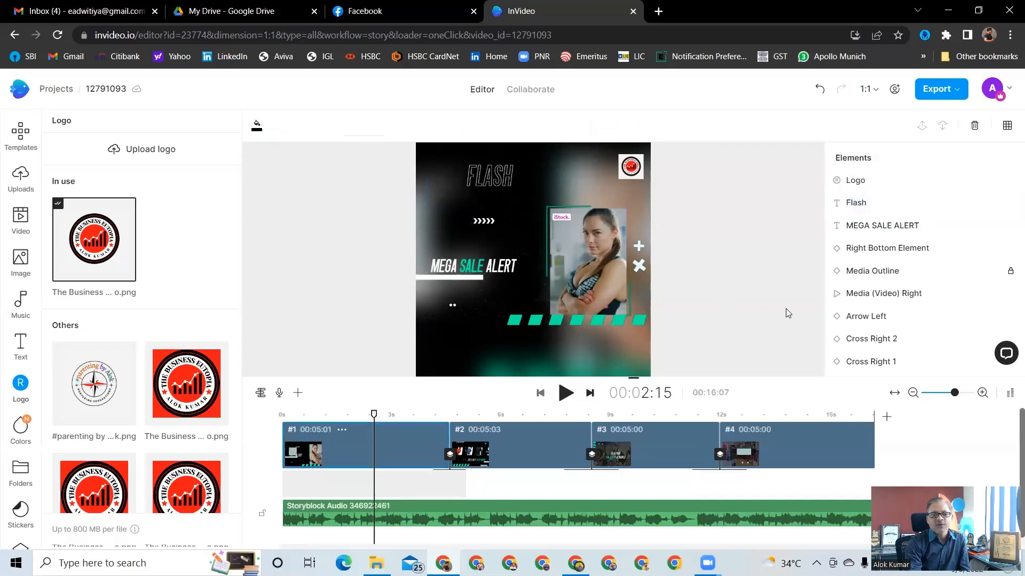
Change the highlight colour of the MEGA SALE ALERT text to red #F80906
click(466, 267)
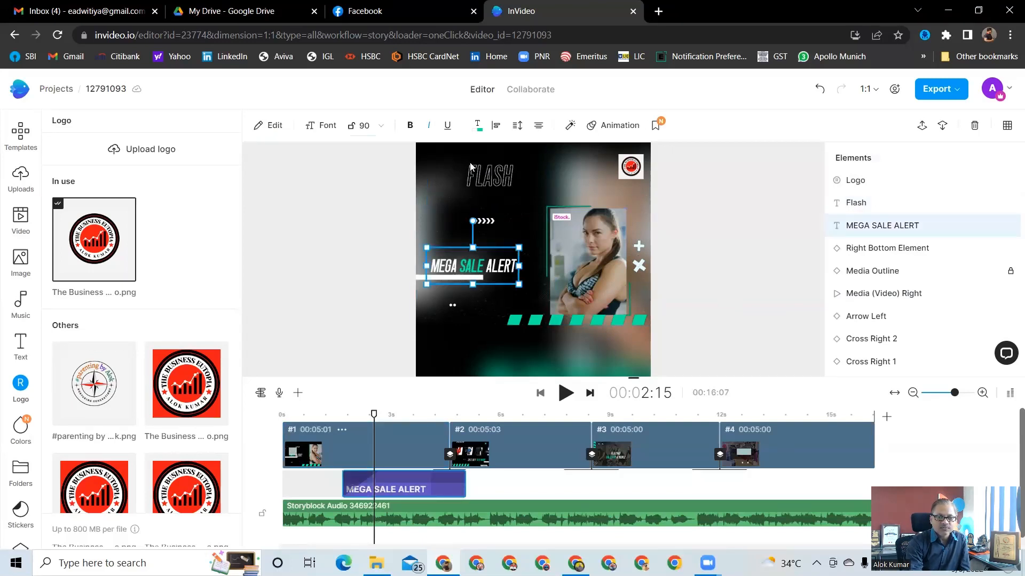
click(478, 128)
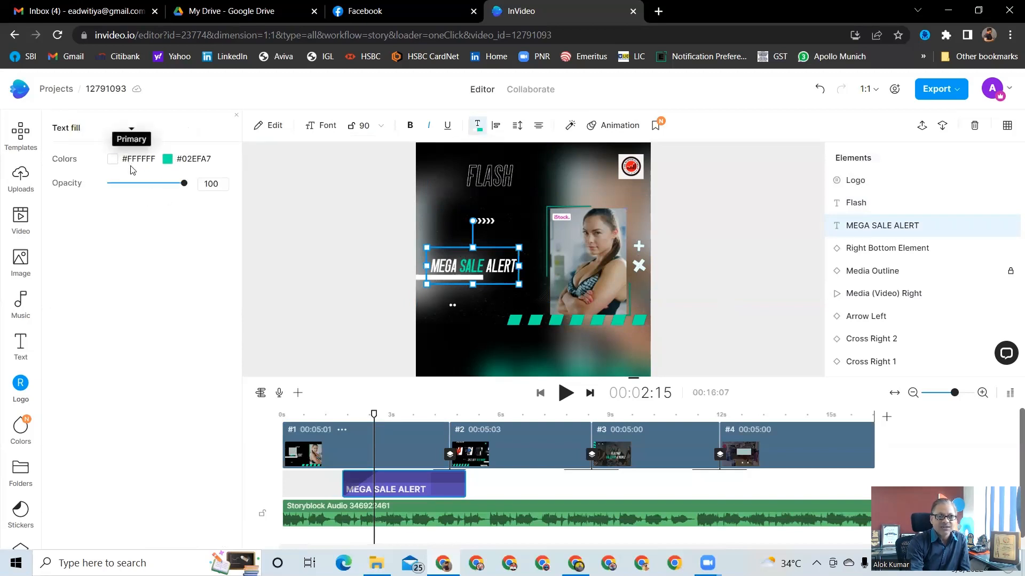
click(167, 161)
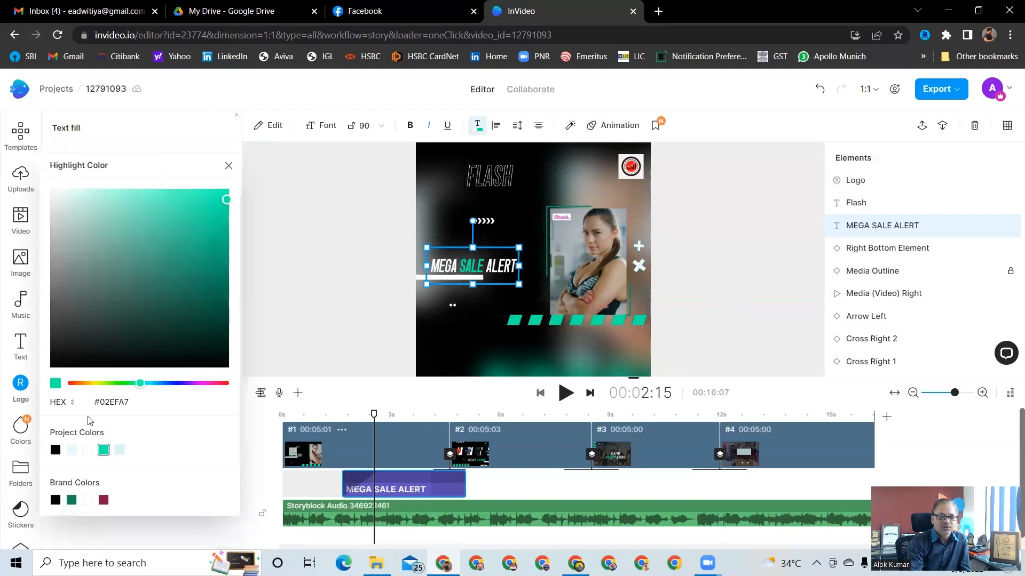
click(77, 385)
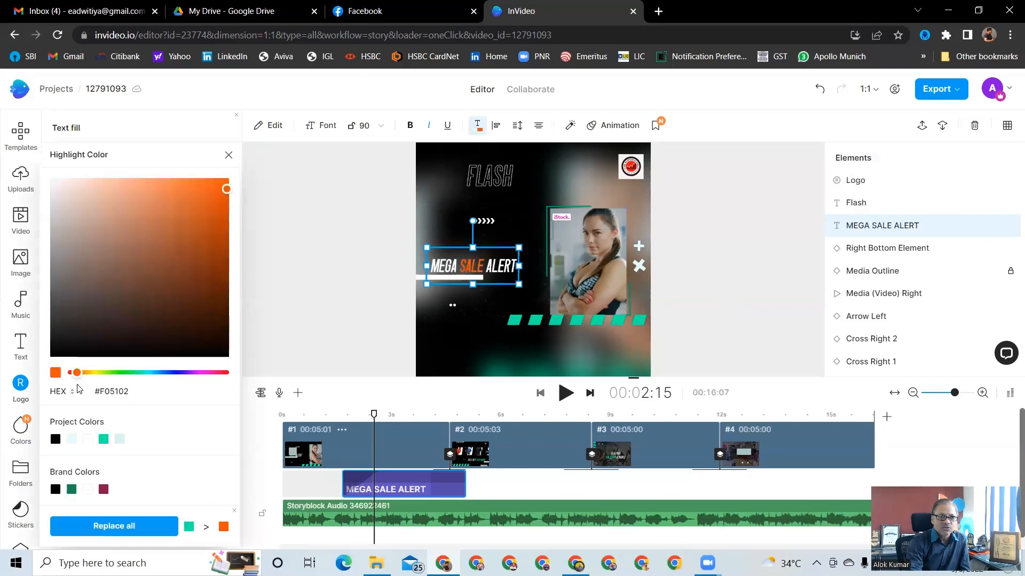
drag(78, 387, 68, 380)
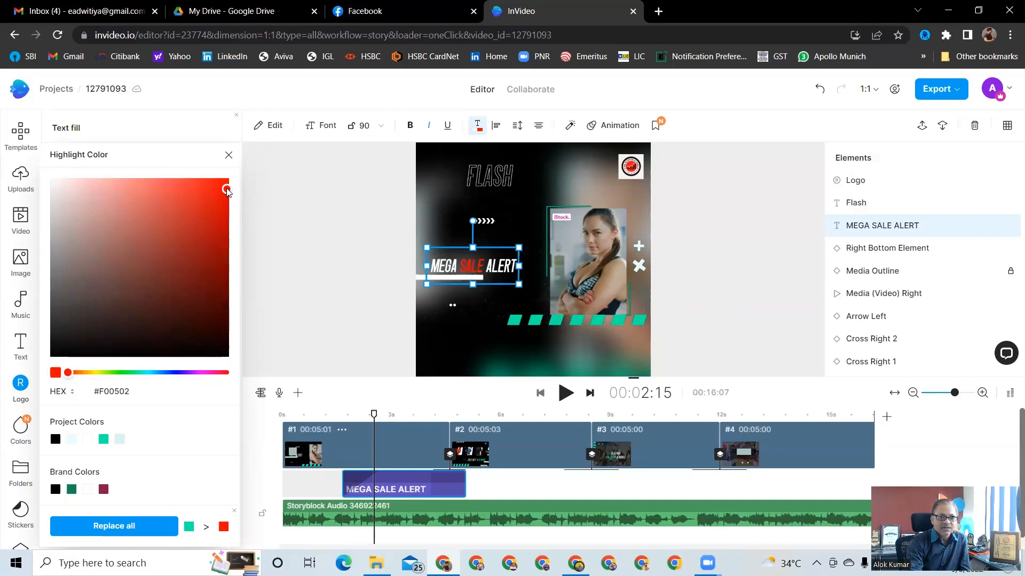
drag(227, 191, 224, 184)
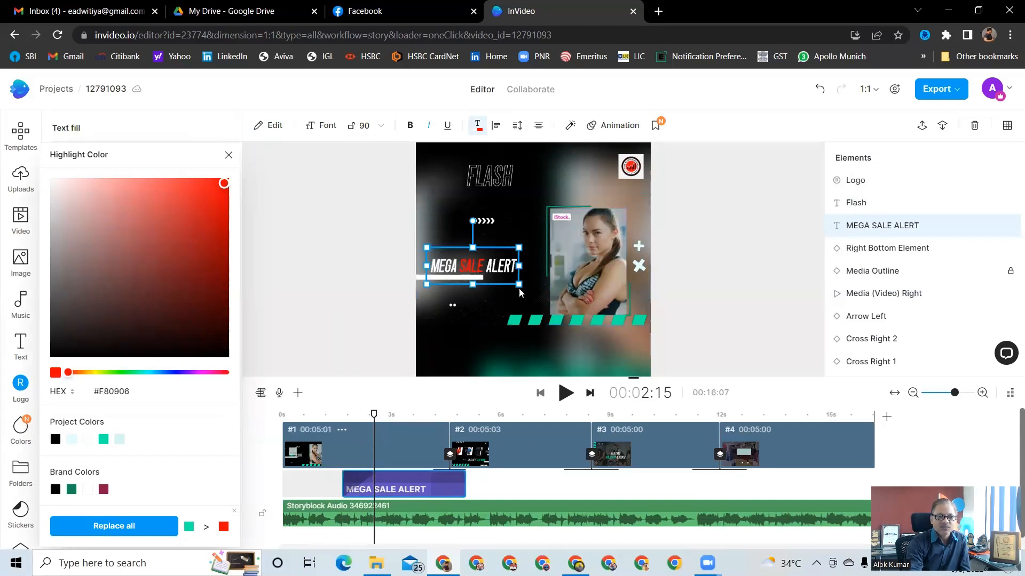
click(707, 294)
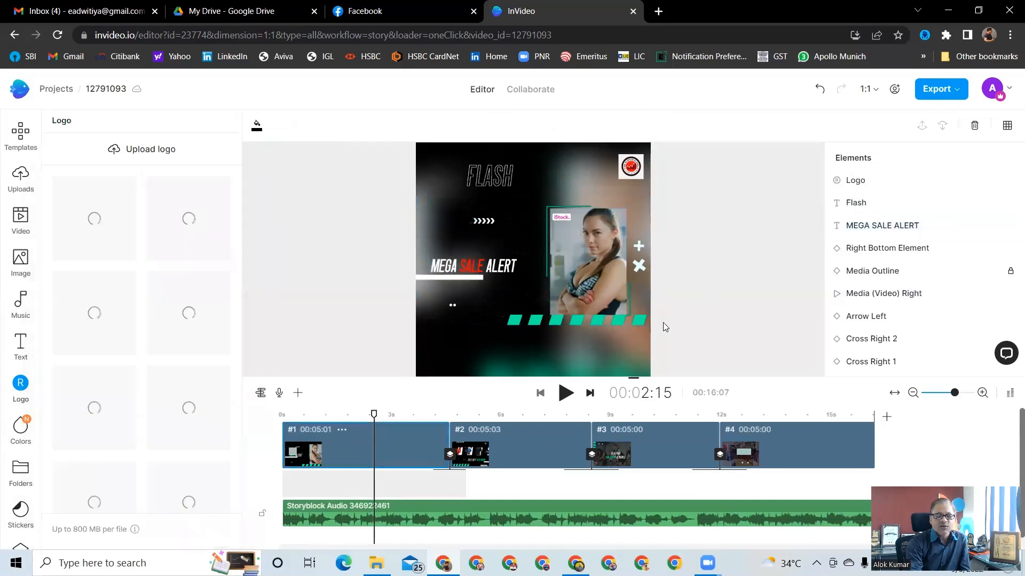
Recolour the bottom-right stripes element to yellow #F0EA02
click(538, 324)
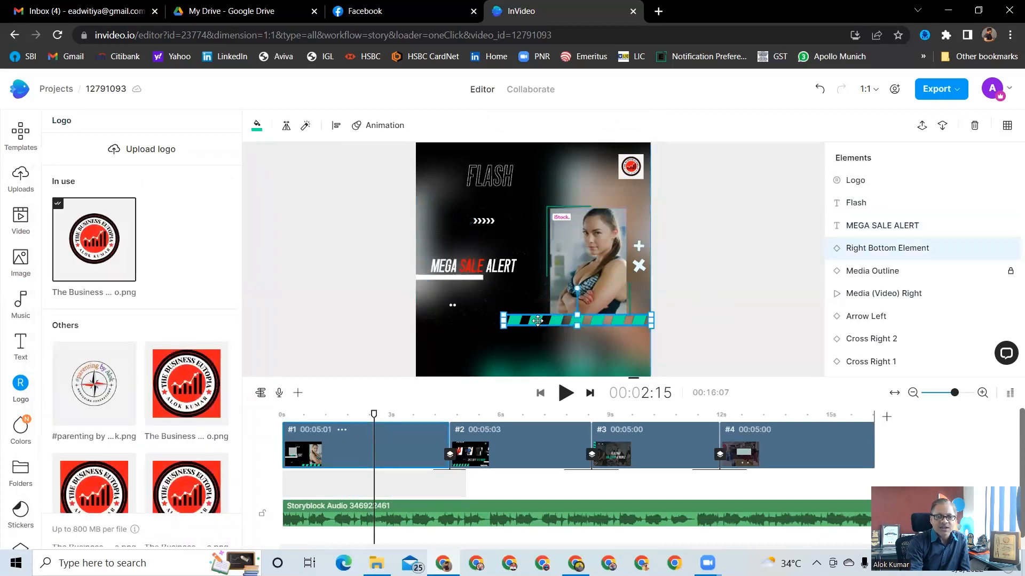
click(257, 128)
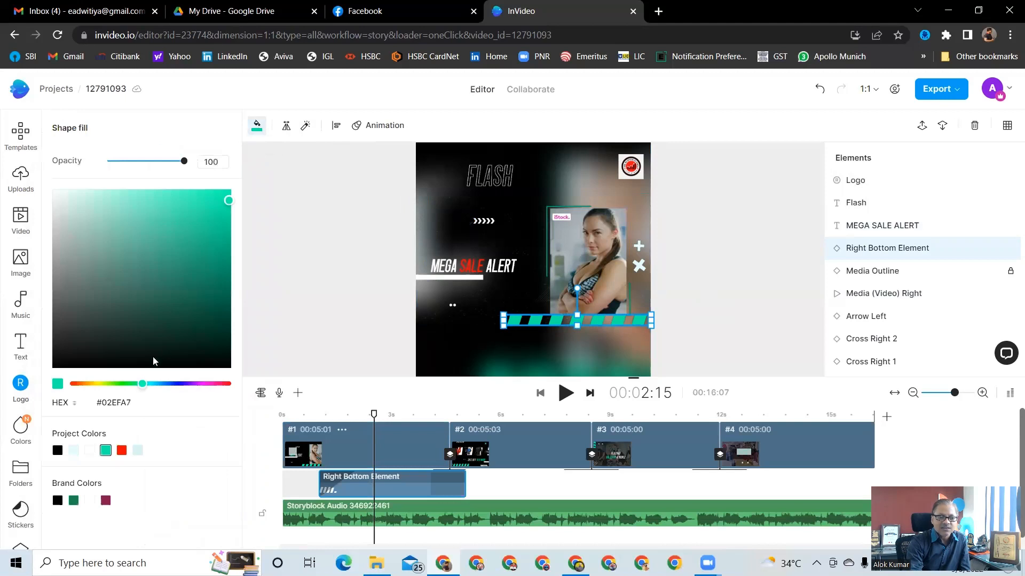
click(96, 384)
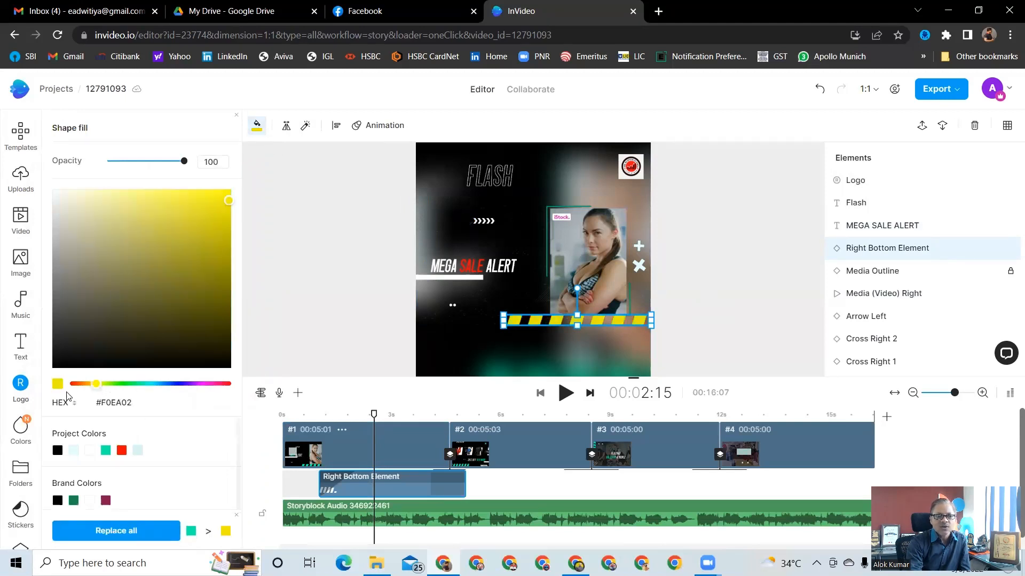
click(723, 322)
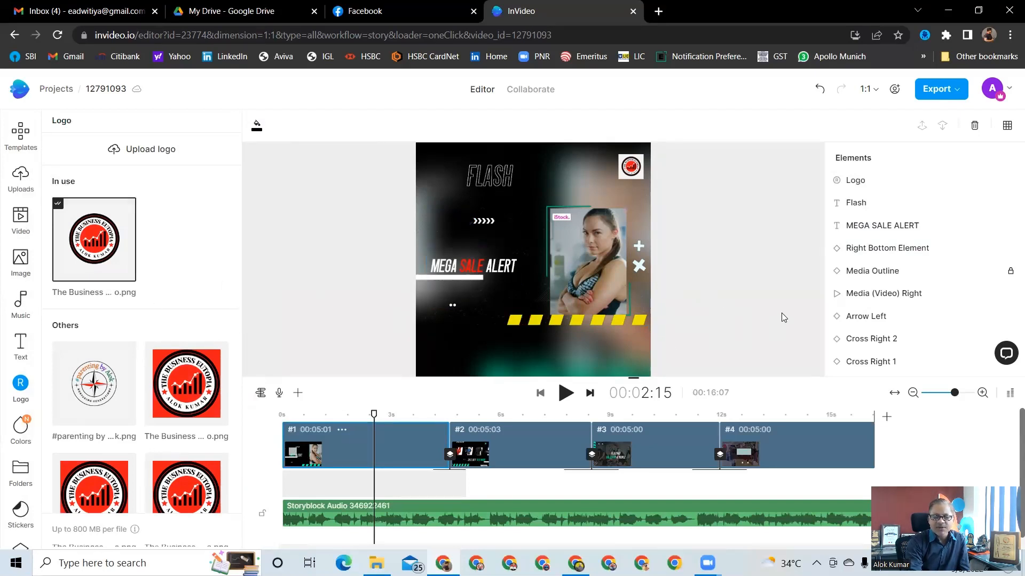
Play the ad preview, then export the video at 1080p
click(566, 394)
click(566, 393)
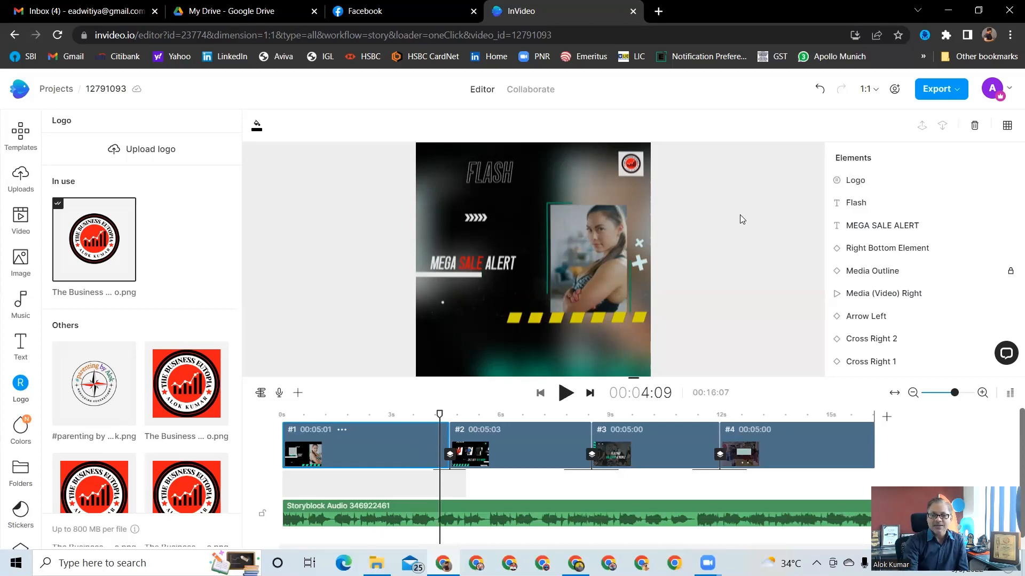
click(951, 89)
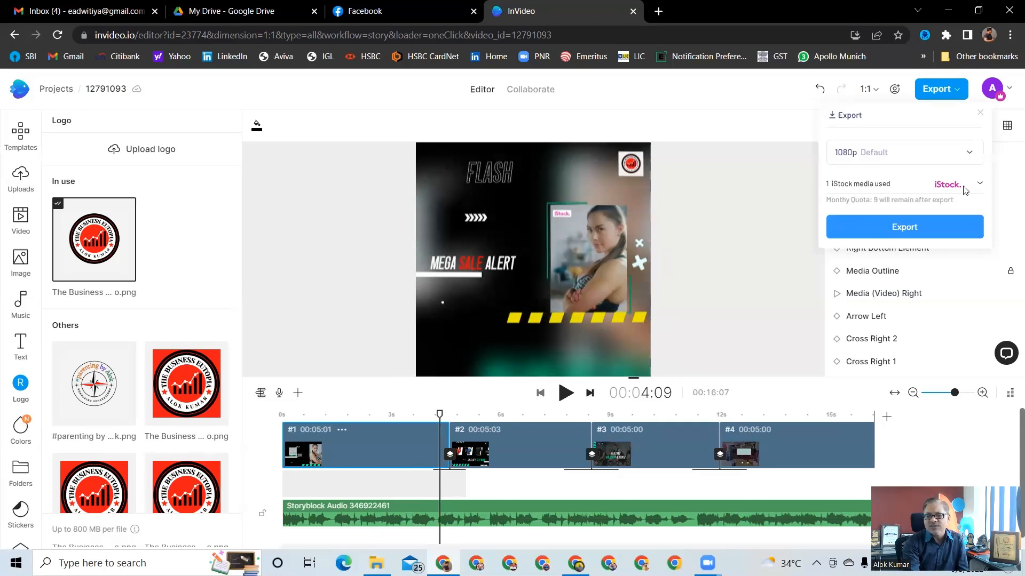
click(982, 184)
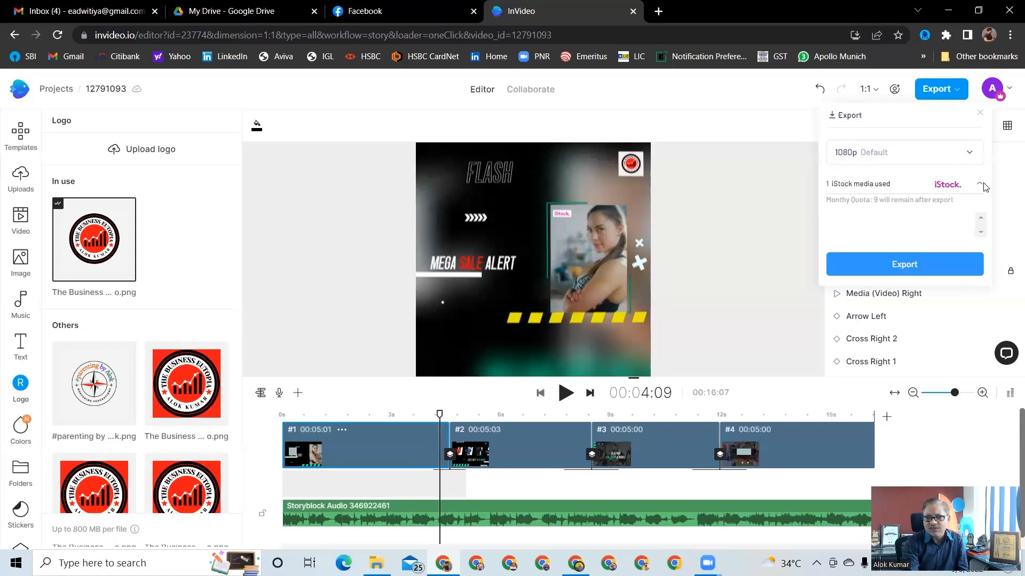
click(769, 221)
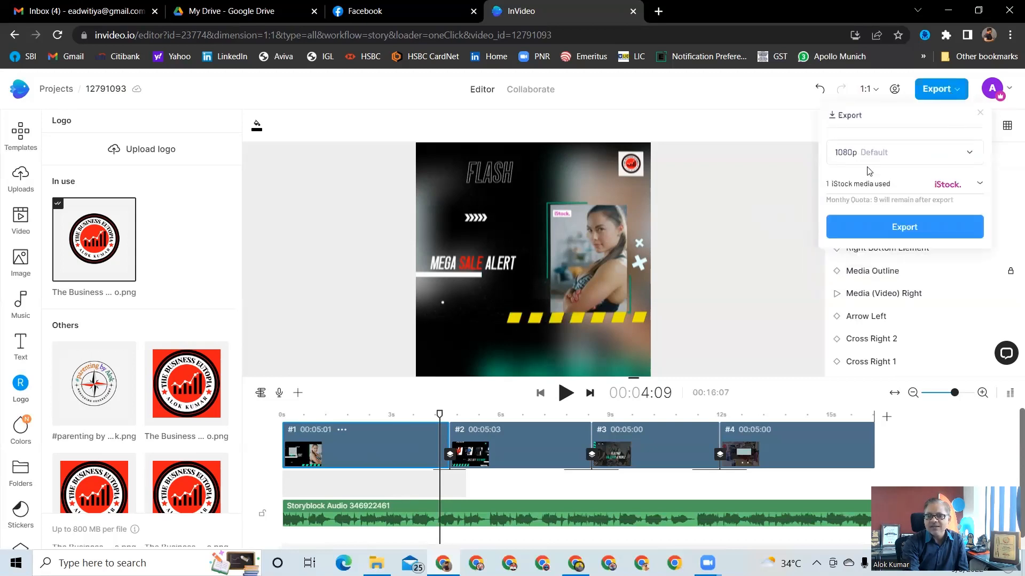
click(896, 230)
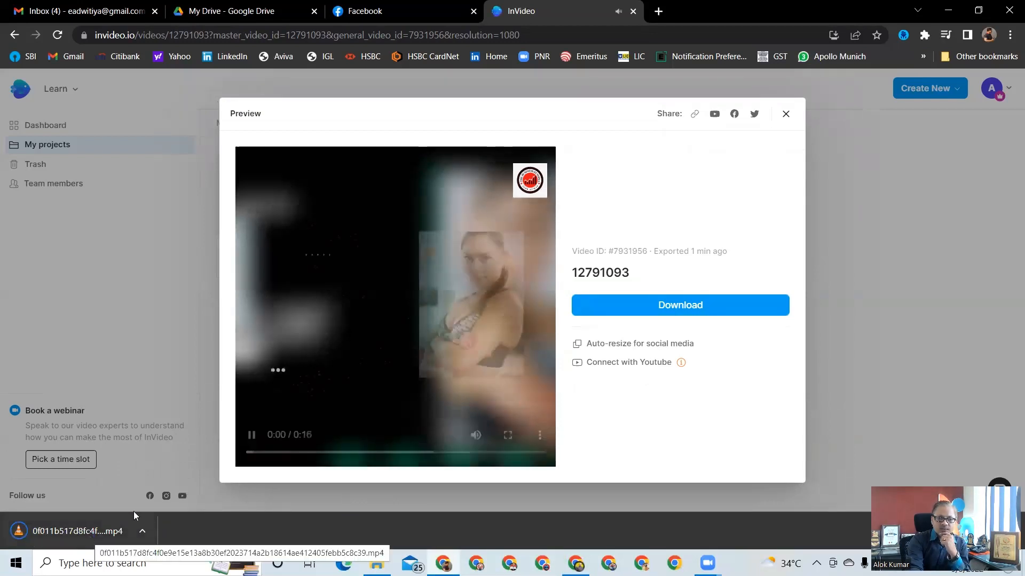
Open the downloaded MP4 to check the exported ad, then close the player and the preview
click(253, 436)
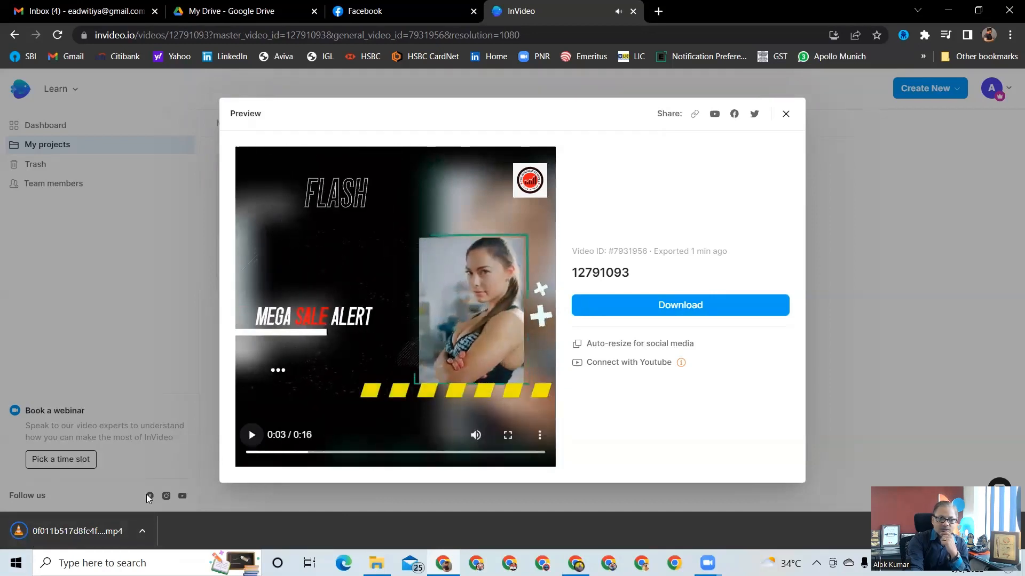
click(85, 534)
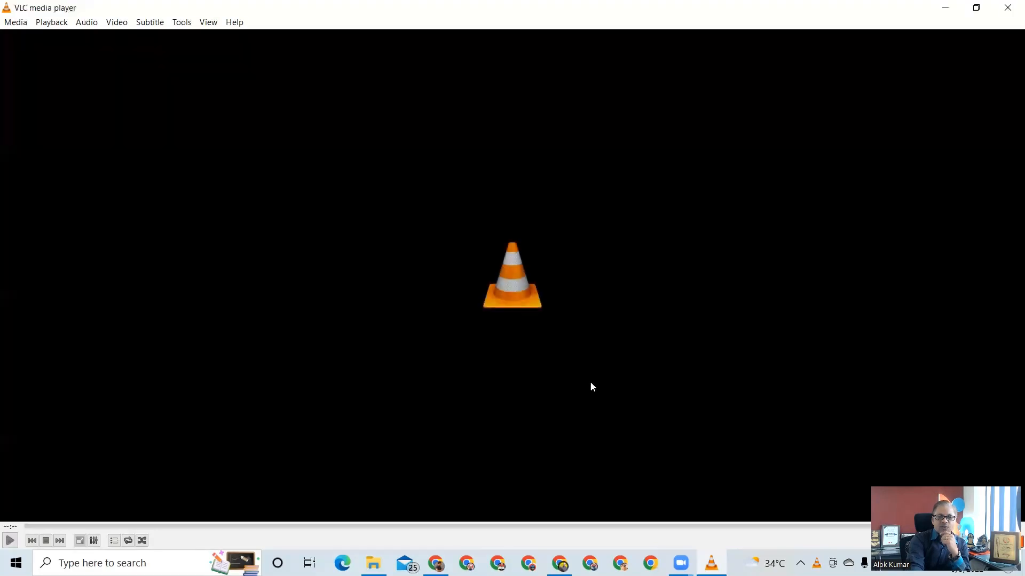
click(1008, 7)
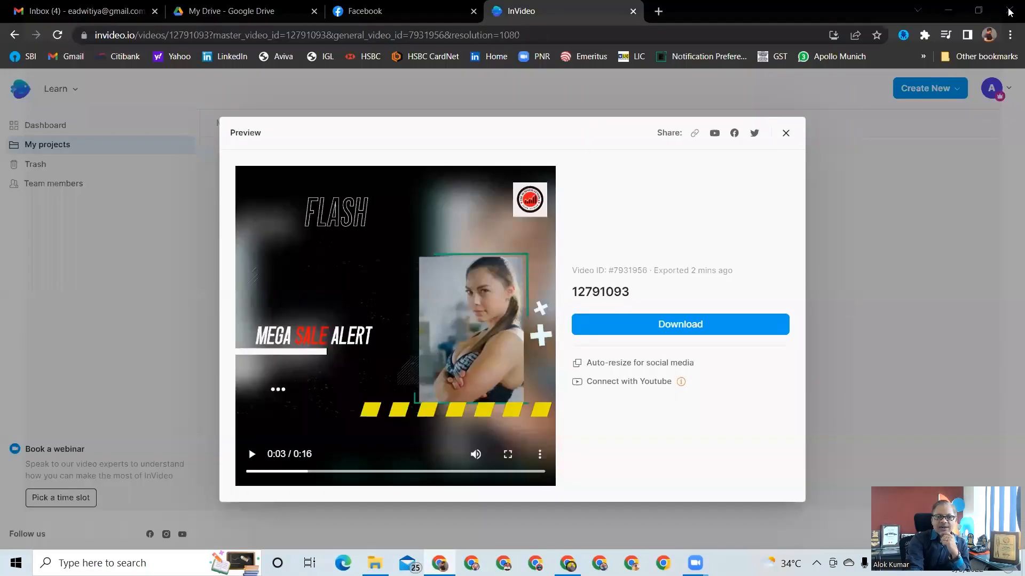
click(785, 133)
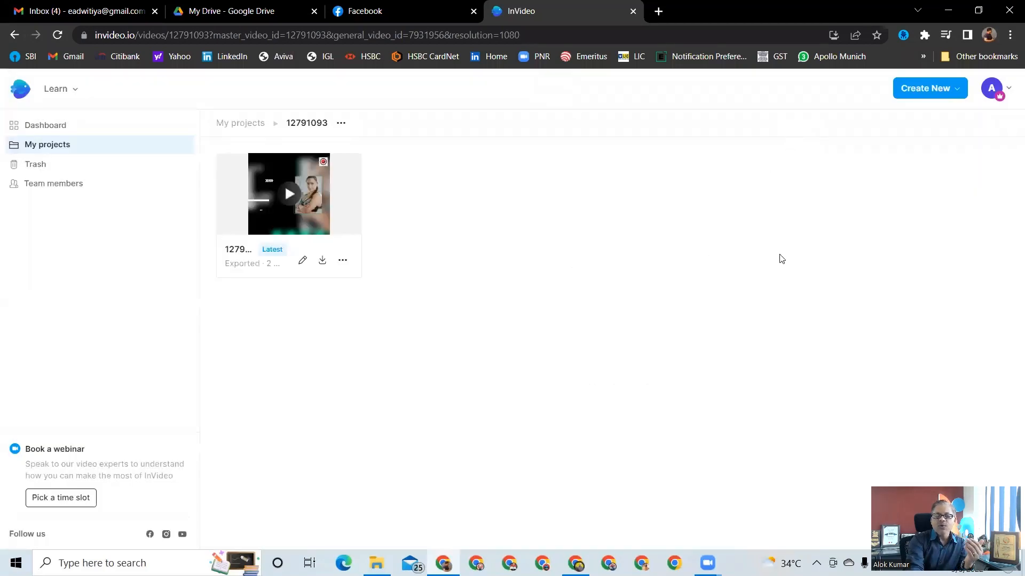
Start a new blank project in the editor with the Landscape dimension
click(950, 89)
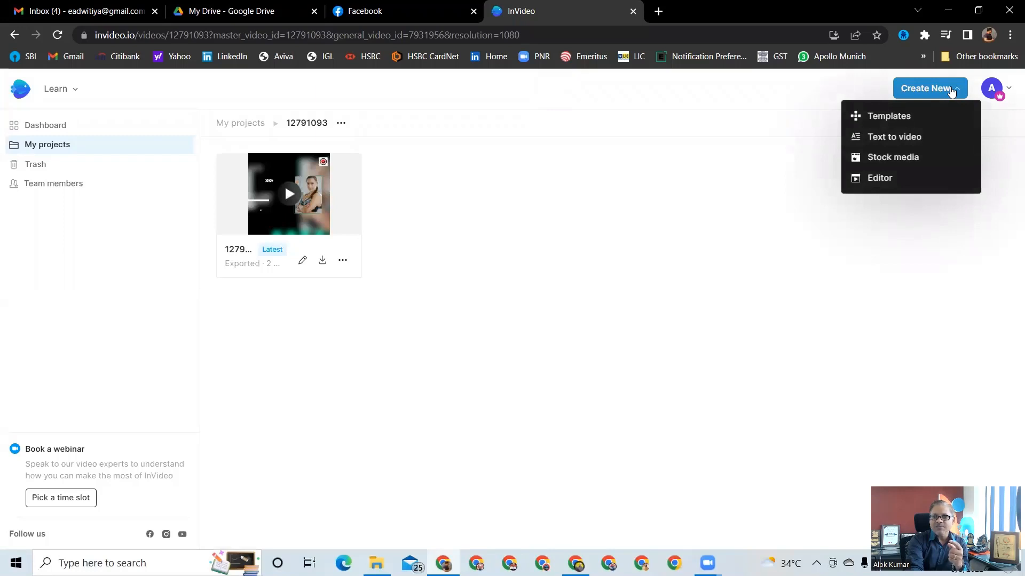
mouse_move(882, 179)
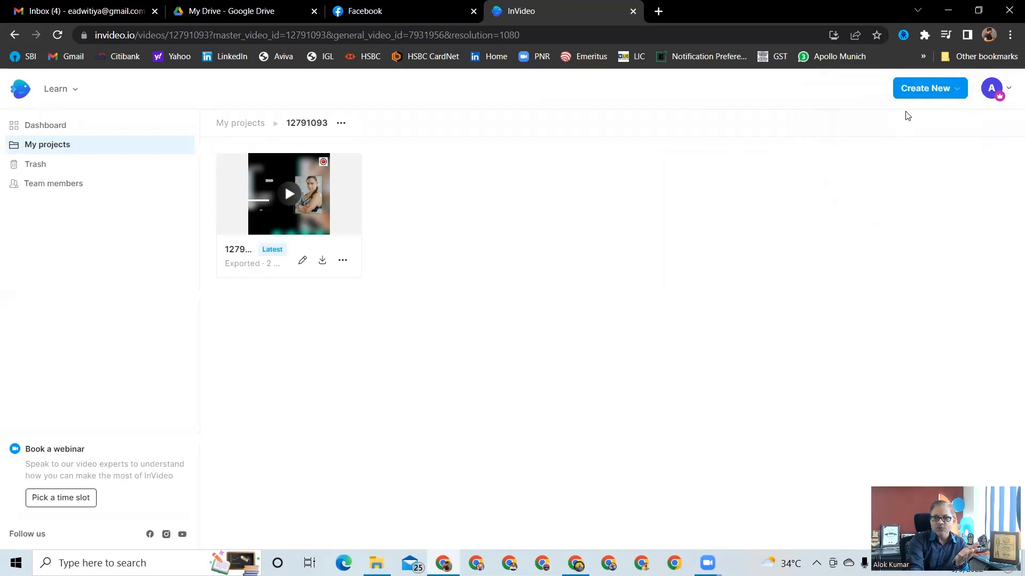
mouse_move(926, 90)
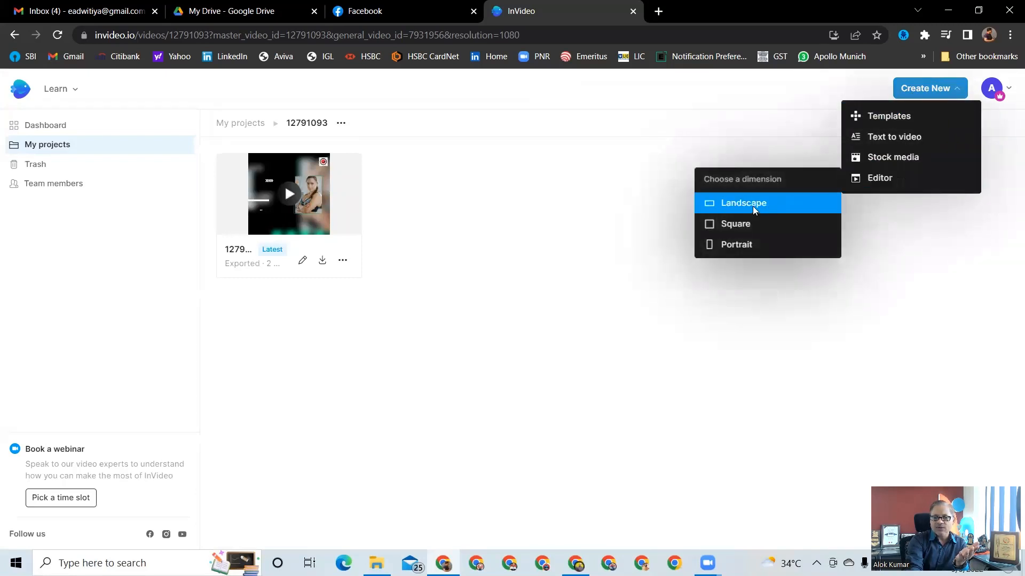
click(753, 207)
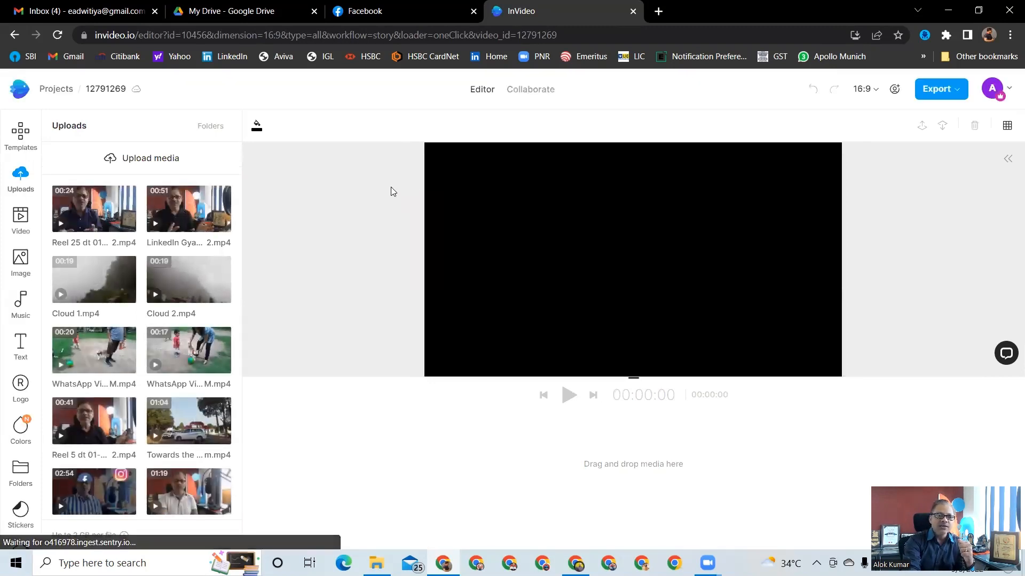
Upload the video file Reel 24 dt 01-09-22 to the media library
click(140, 164)
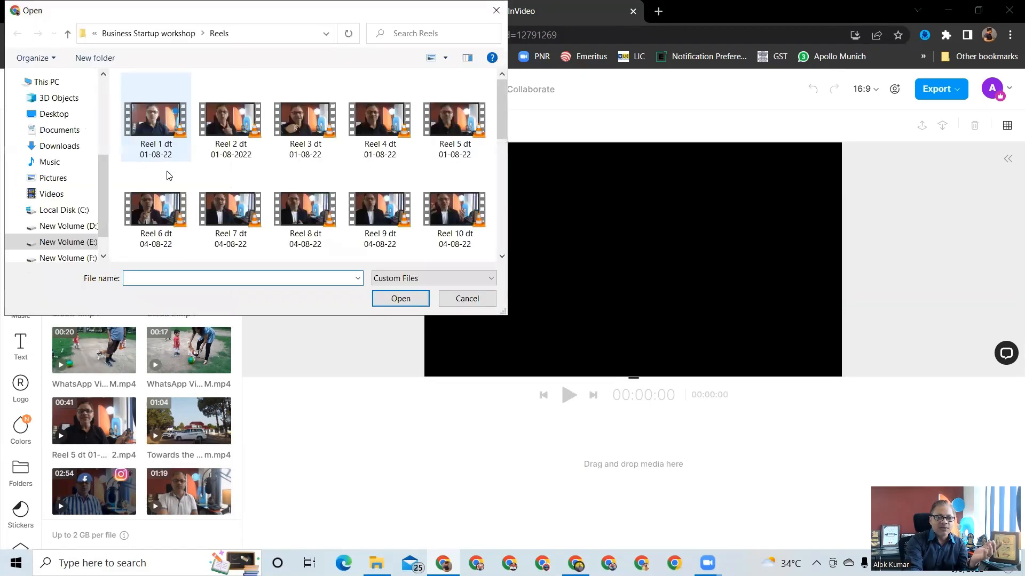
drag(504, 134, 493, 221)
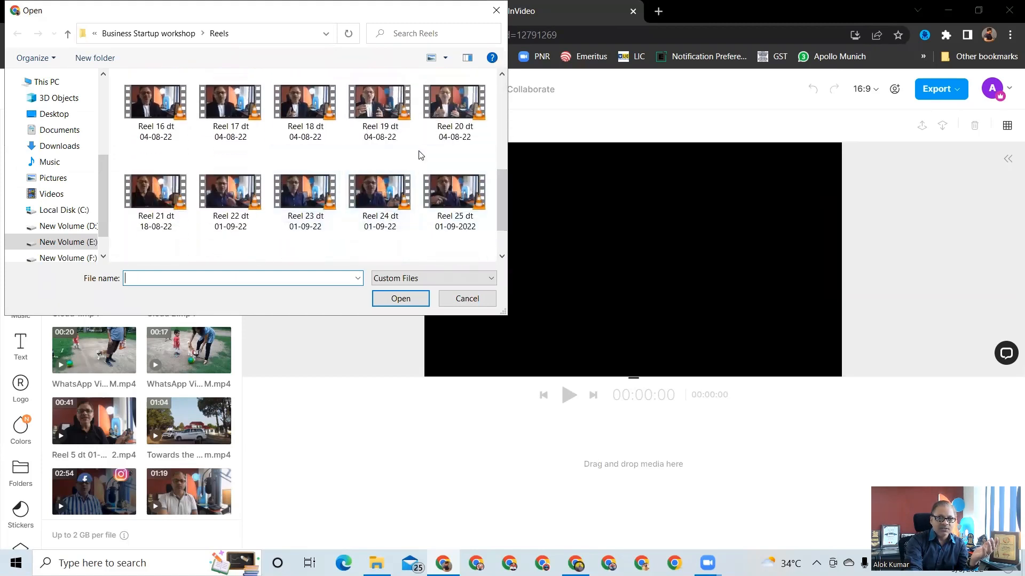
click(372, 200)
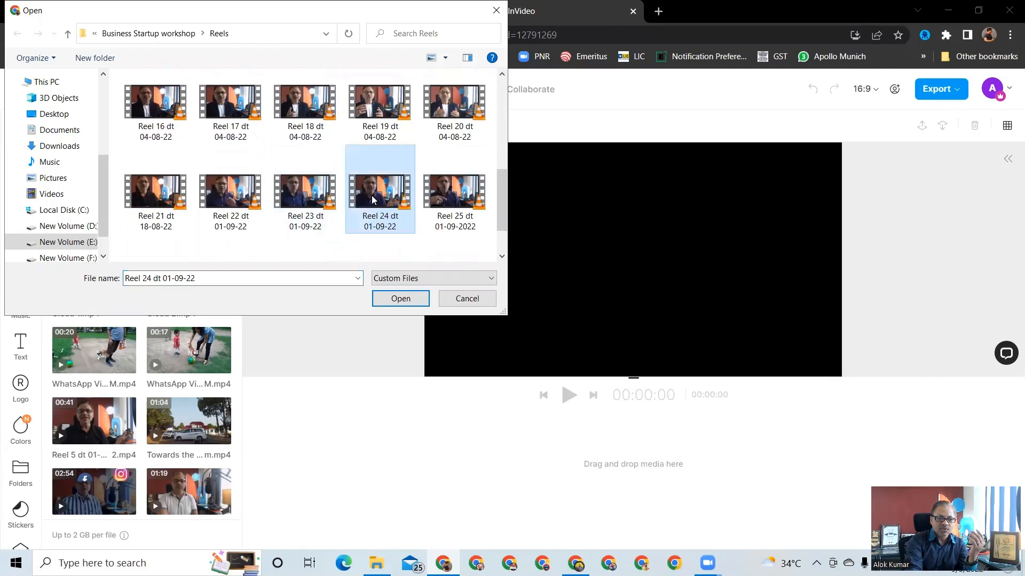
click(396, 299)
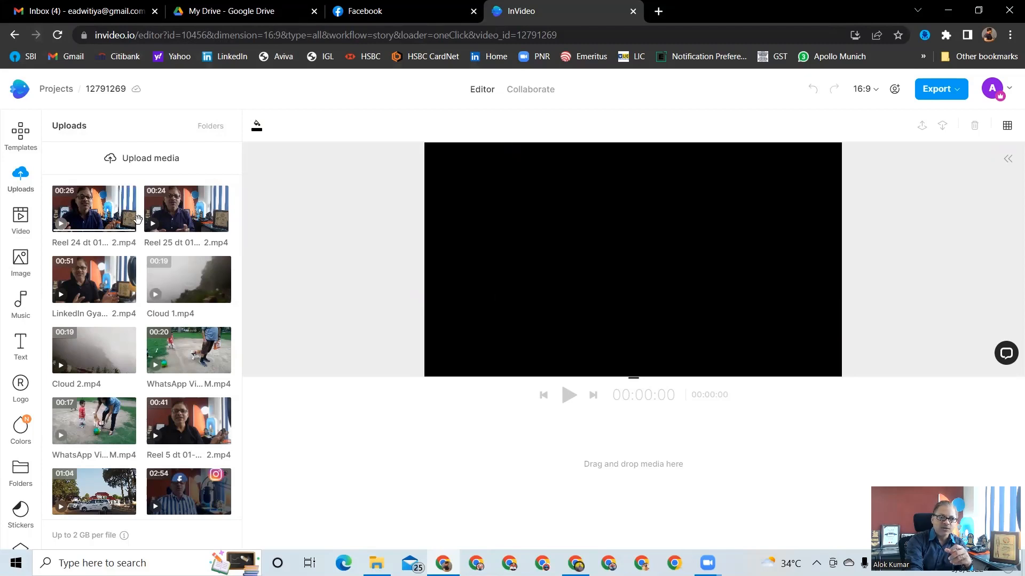
Open the Reel 24 clip for trimming, preview it and set its In point to 00:01:00
click(101, 219)
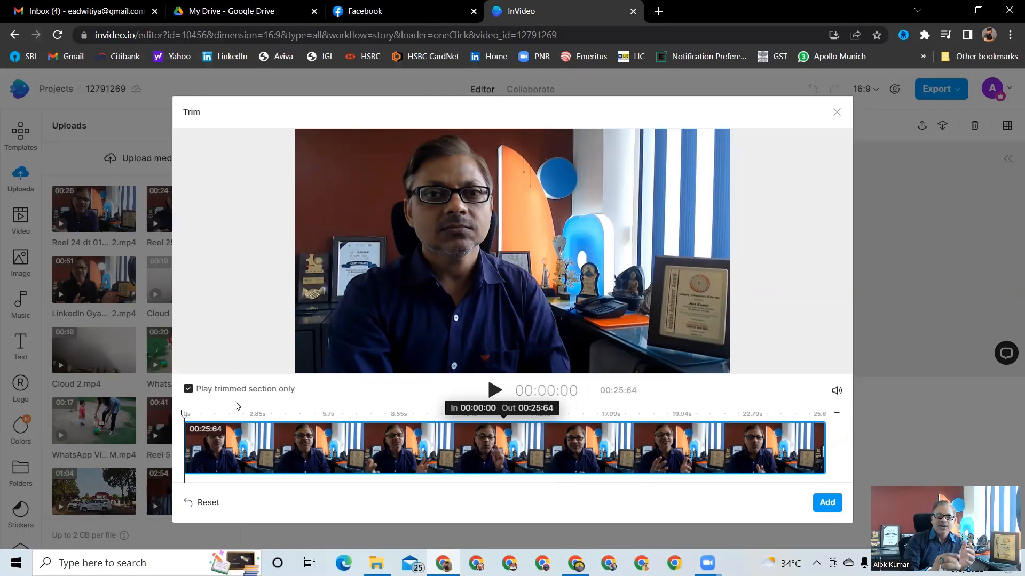
click(495, 391)
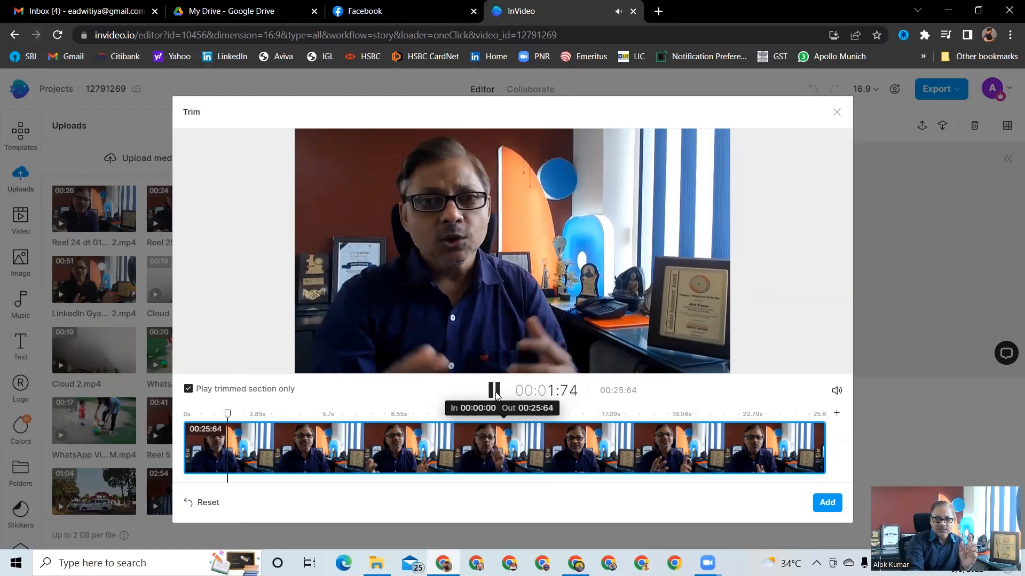
click(495, 391)
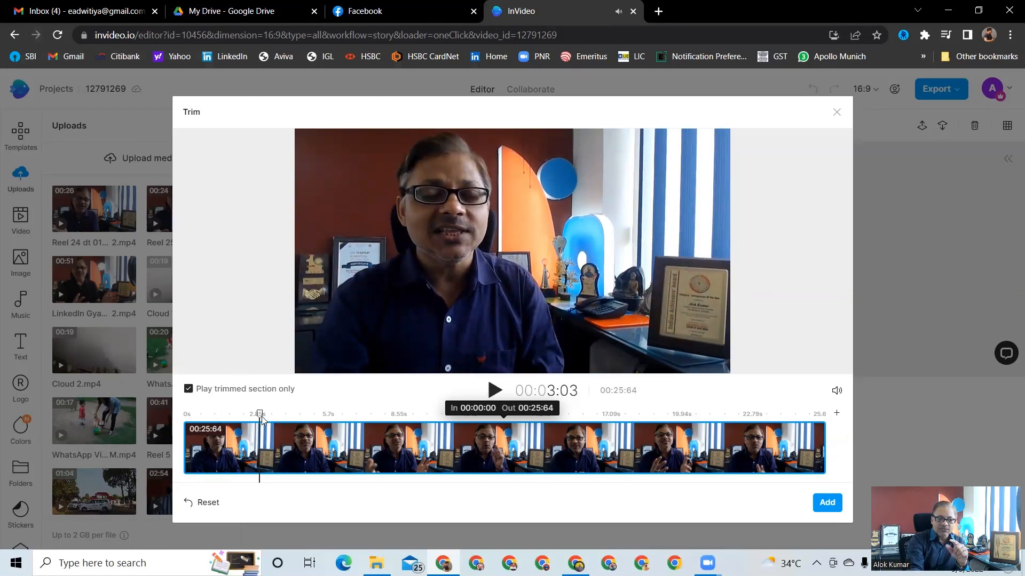
drag(261, 420, 209, 420)
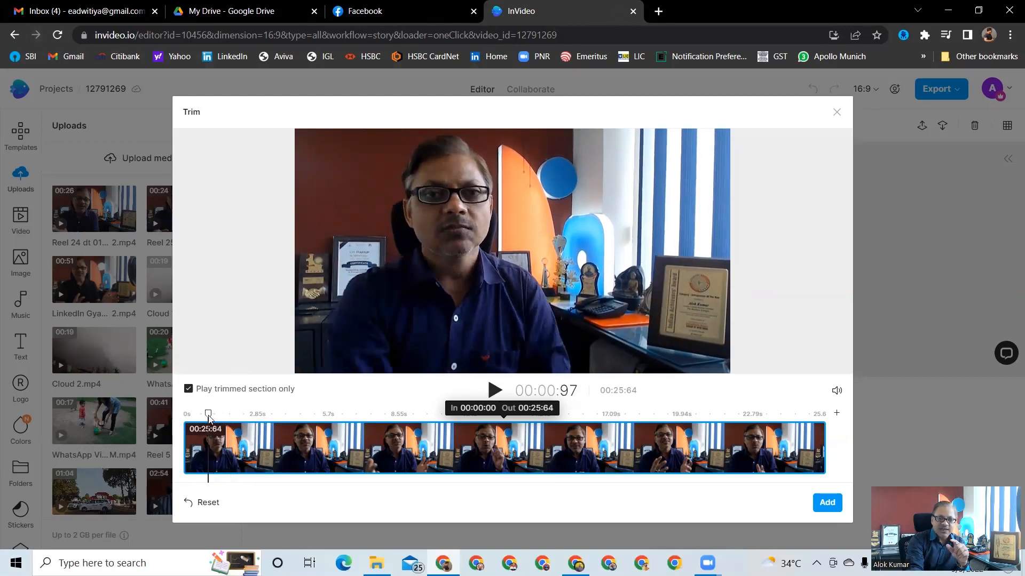
click(495, 391)
click(495, 391)
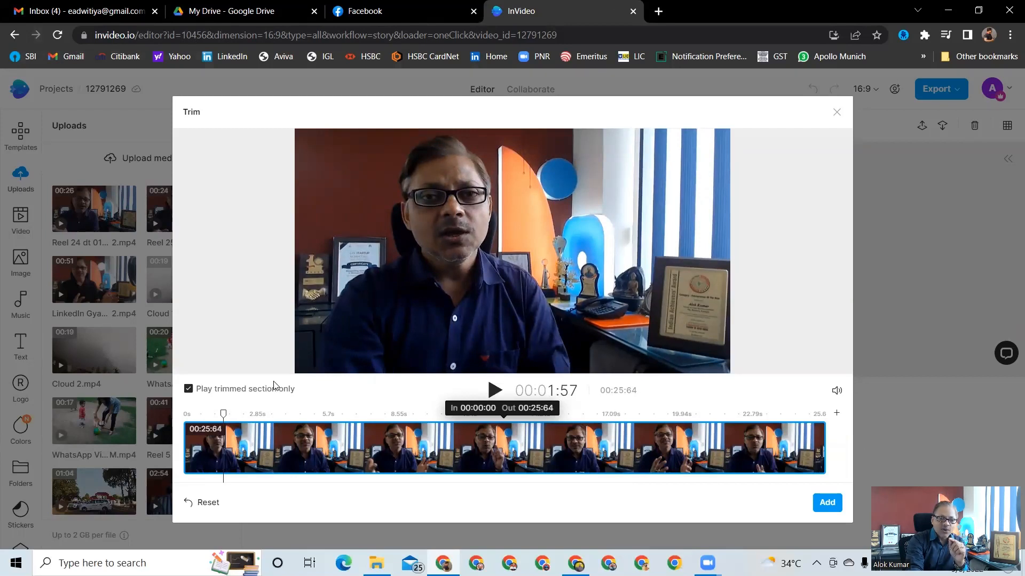
drag(223, 416, 212, 417)
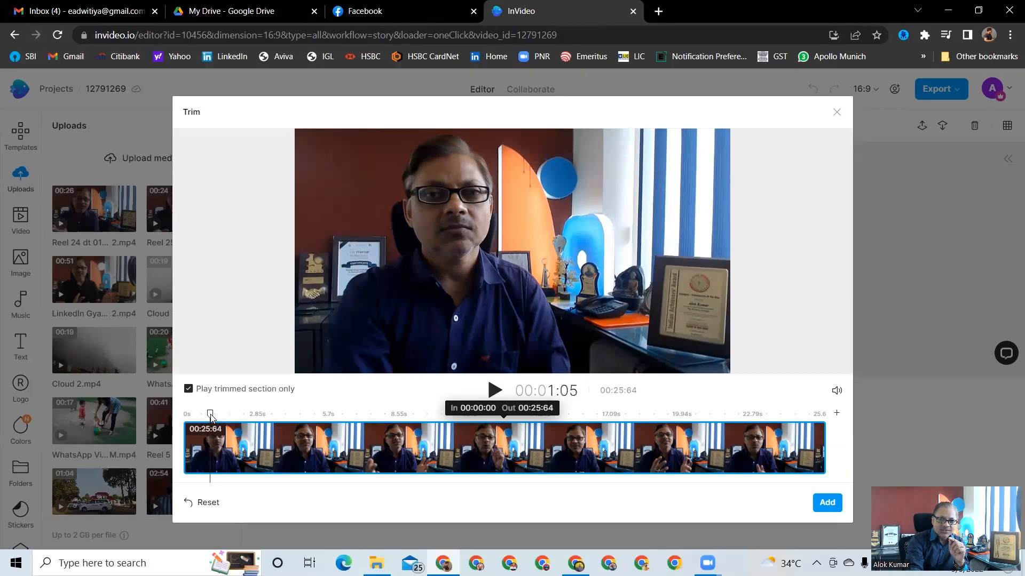
click(483, 410)
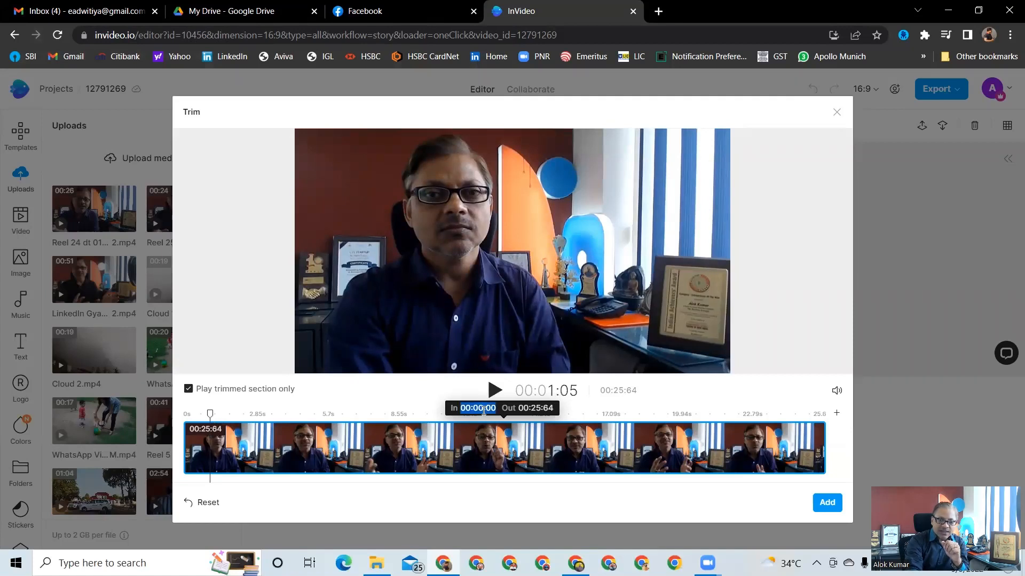
text(100)
key(Return)
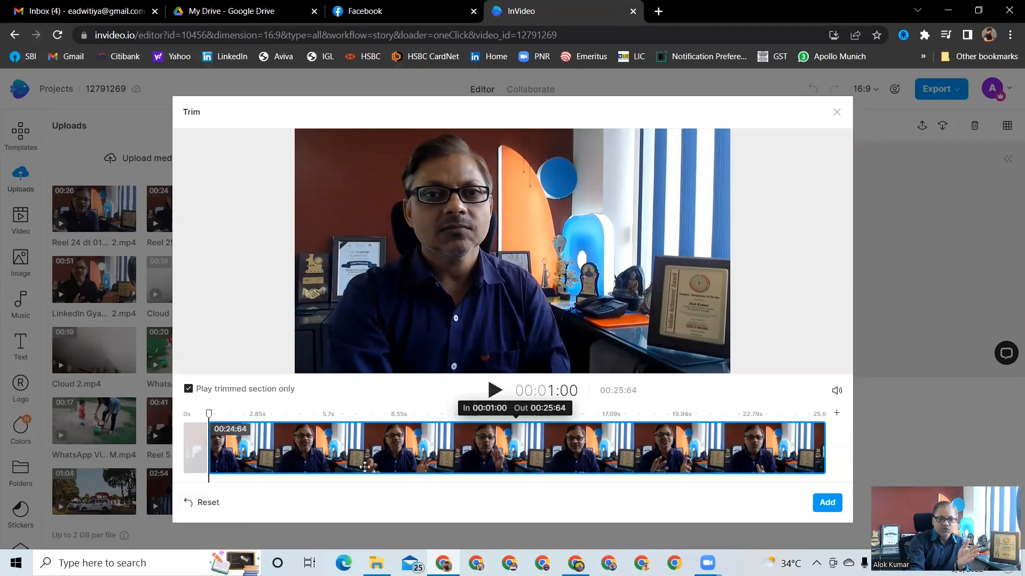
Preview the trimmed section and add the clip to the timeline
click(495, 391)
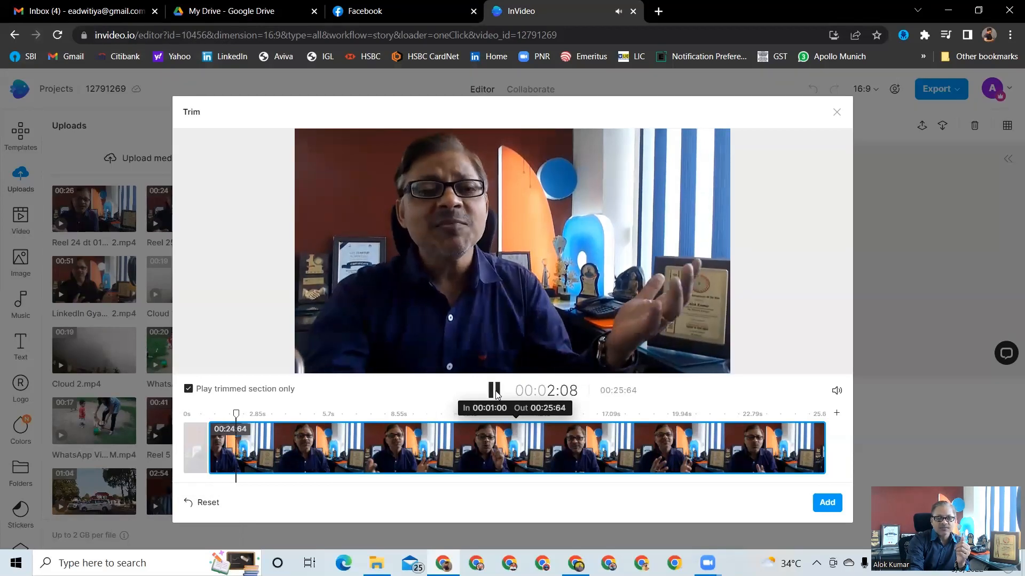
click(495, 391)
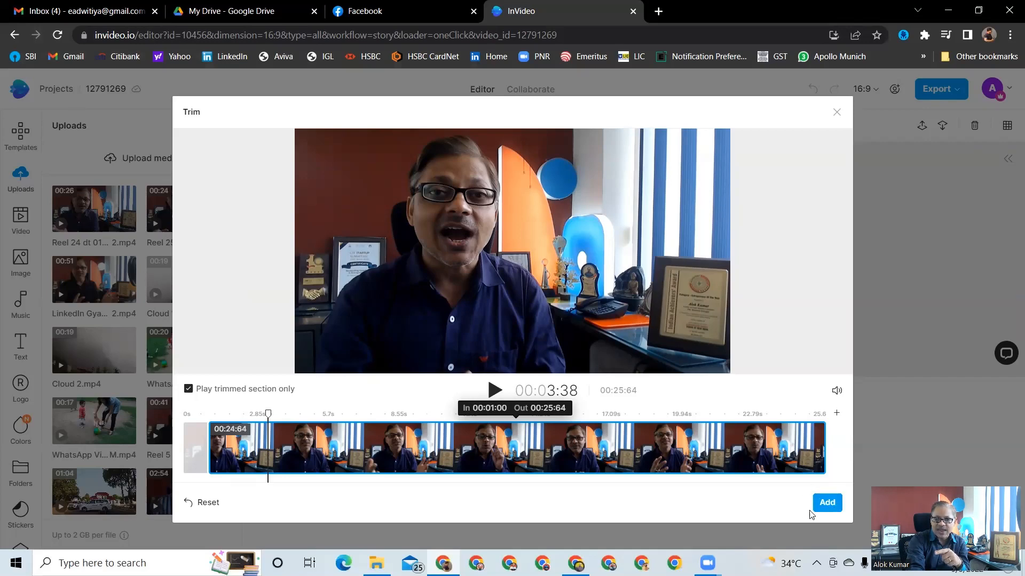
click(827, 504)
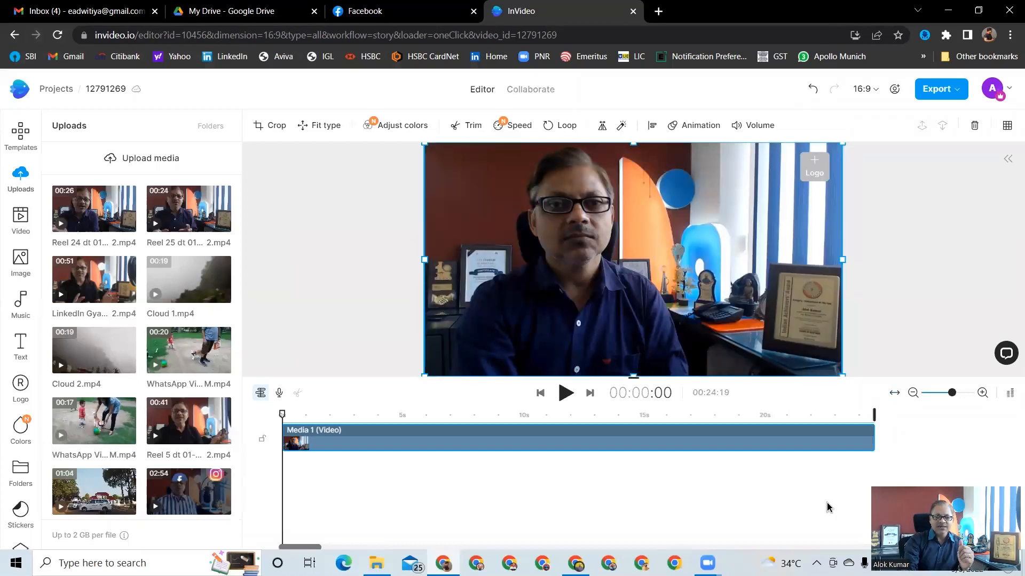
Play back the clip on the timeline and return the playhead to the start
click(565, 393)
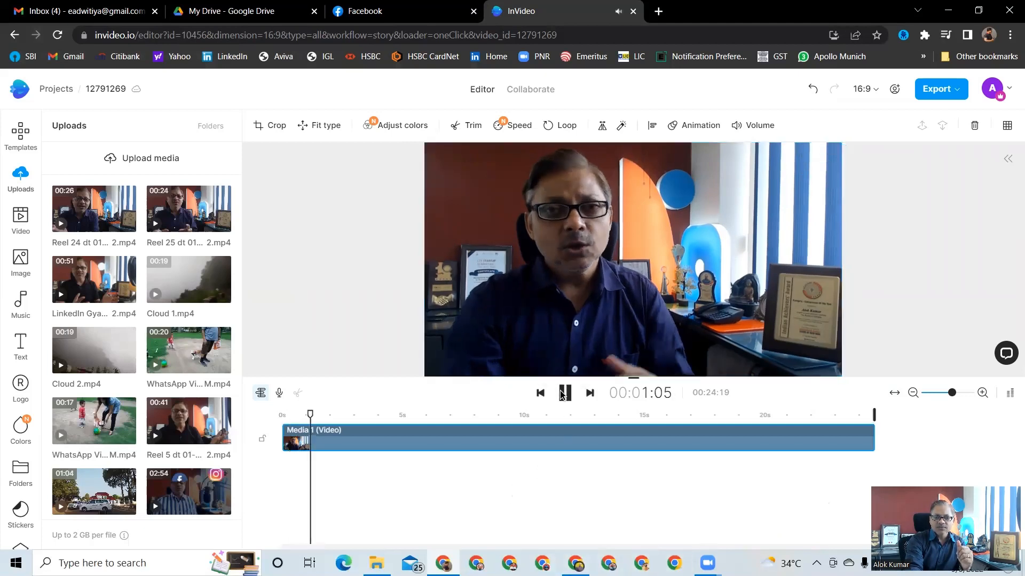
click(565, 394)
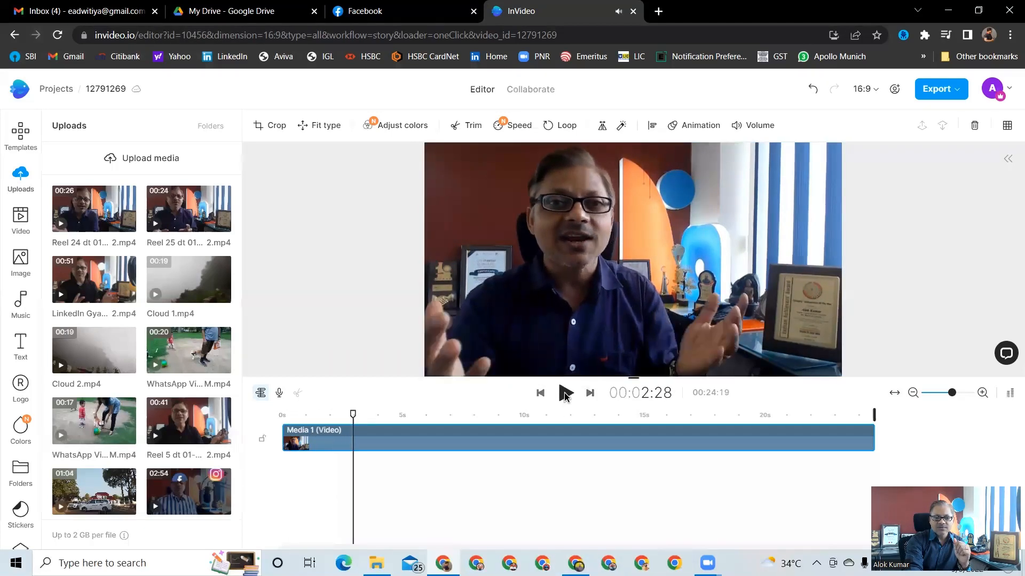
click(354, 416)
drag(354, 418, 275, 404)
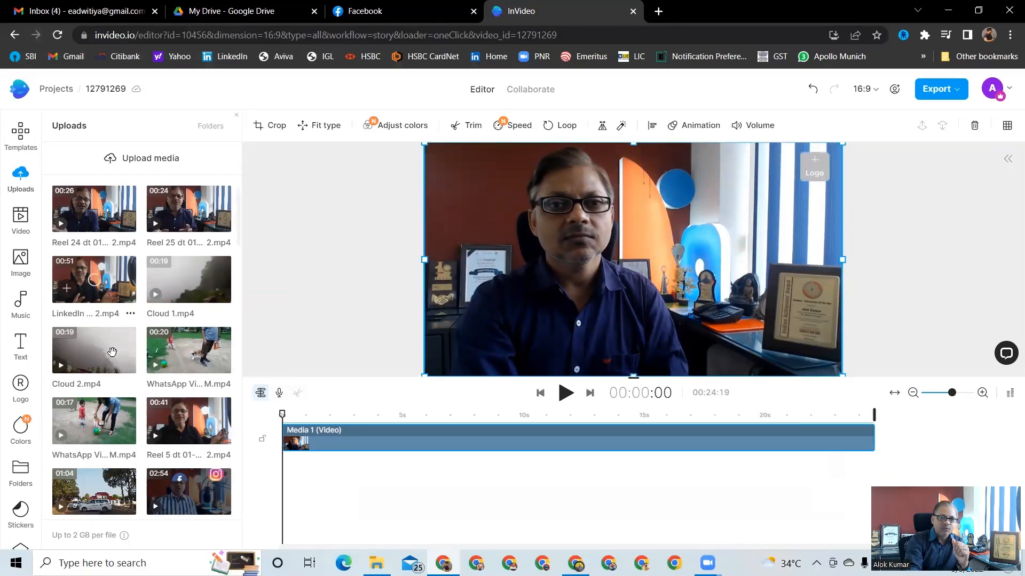
Add The Business Eutopia logo image over the video and shrink it near the top-right area
scroll(96, 353, down, 10)
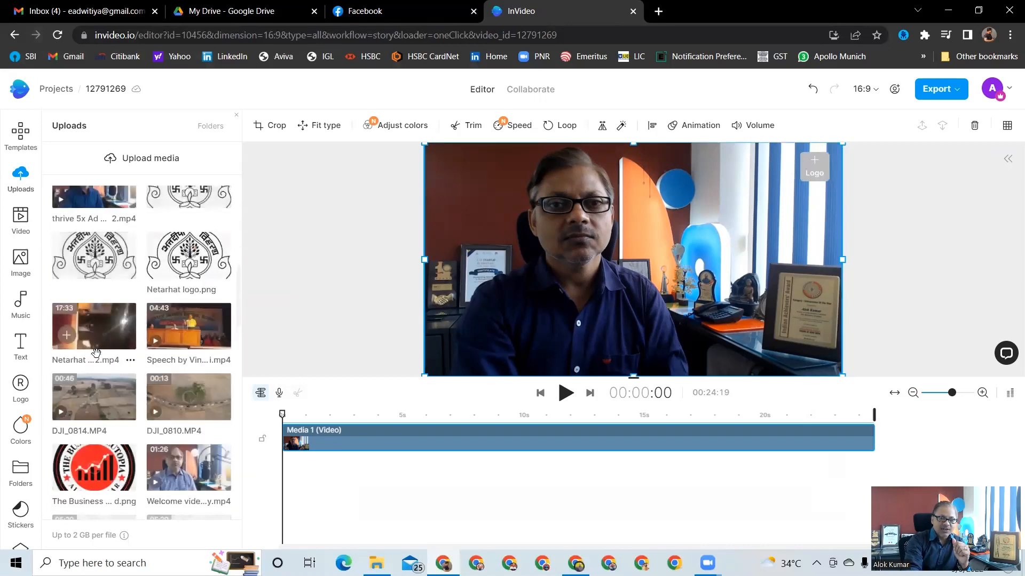
scroll(95, 342, down, 3)
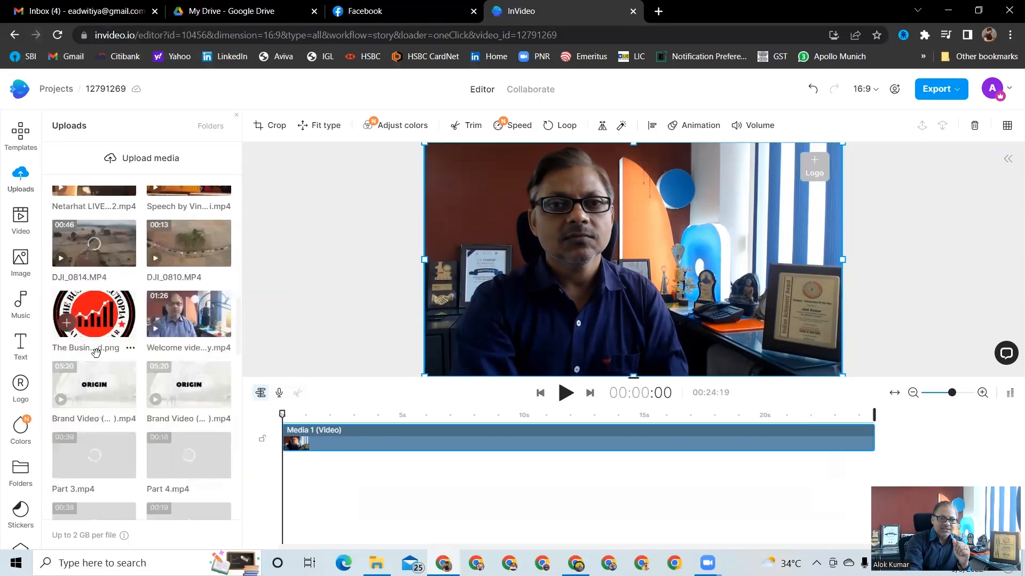
click(93, 320)
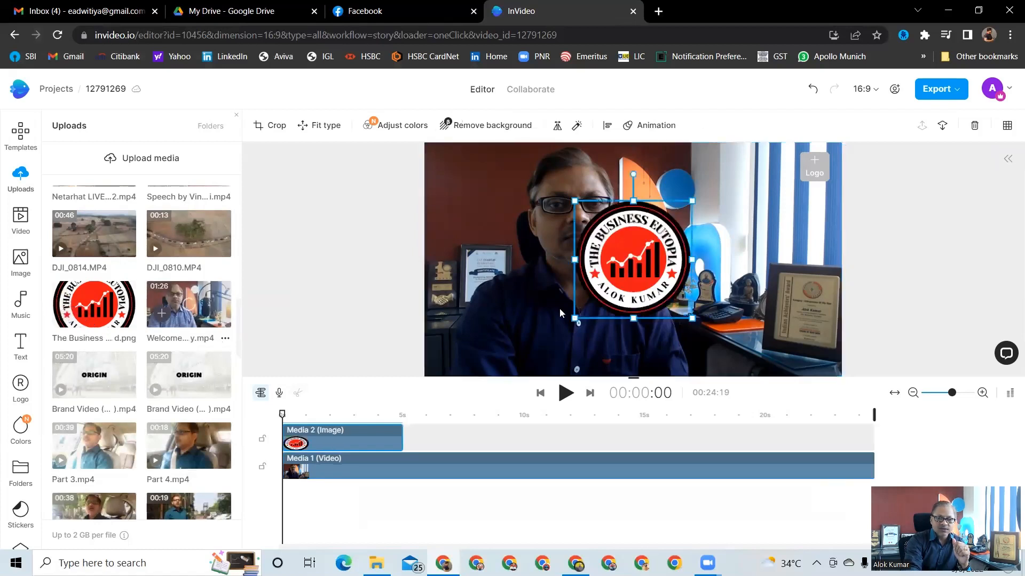
drag(577, 318, 680, 198)
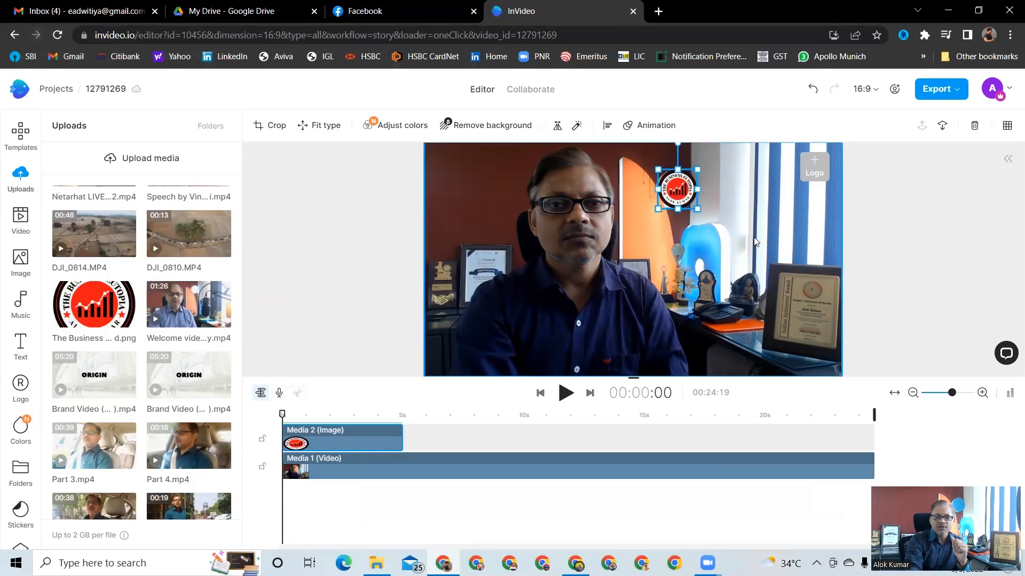
Remove the logo placeholder from all scenes and extend the logo image to last the full length of the video
click(829, 151)
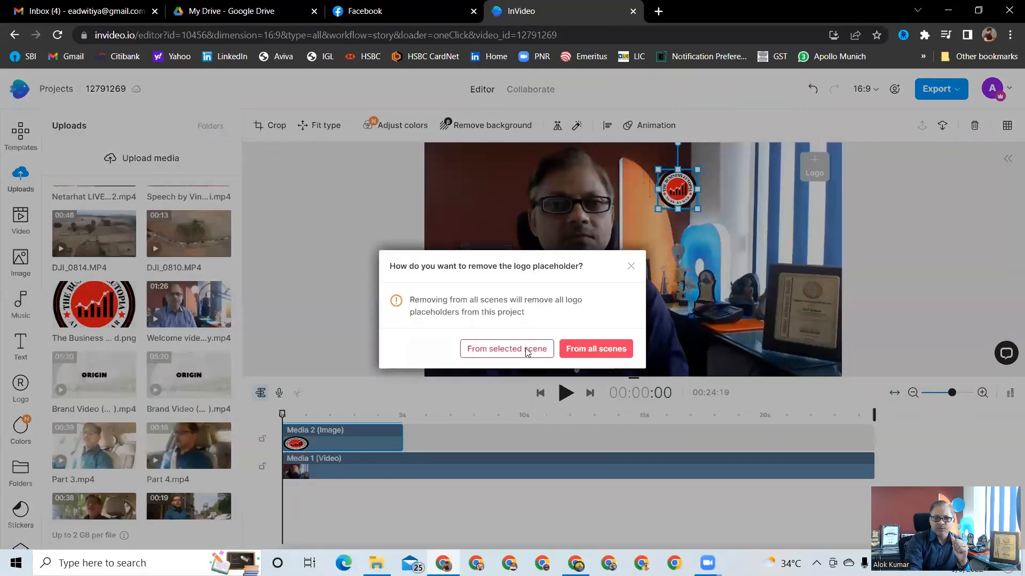
click(596, 349)
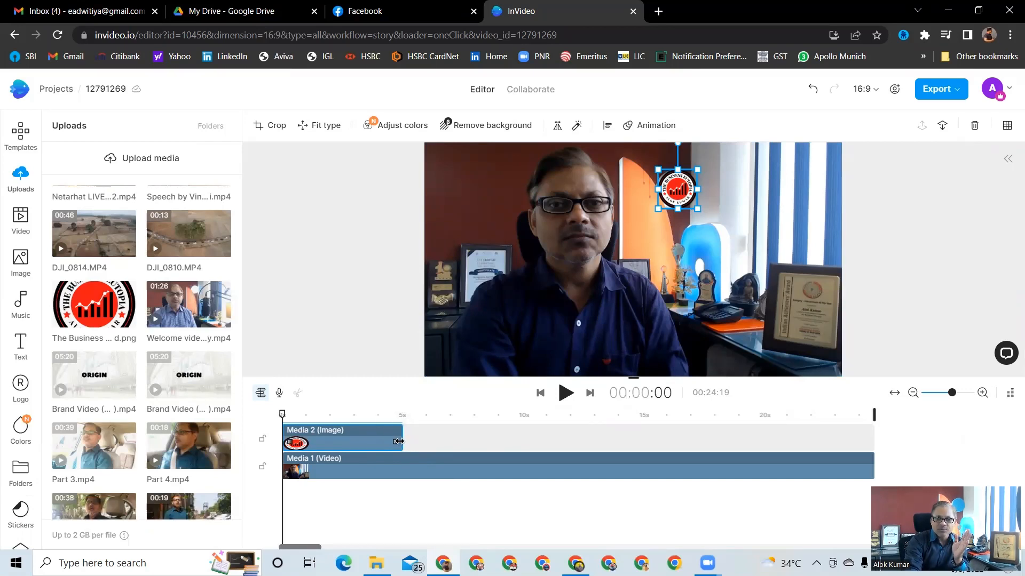
drag(408, 439, 874, 485)
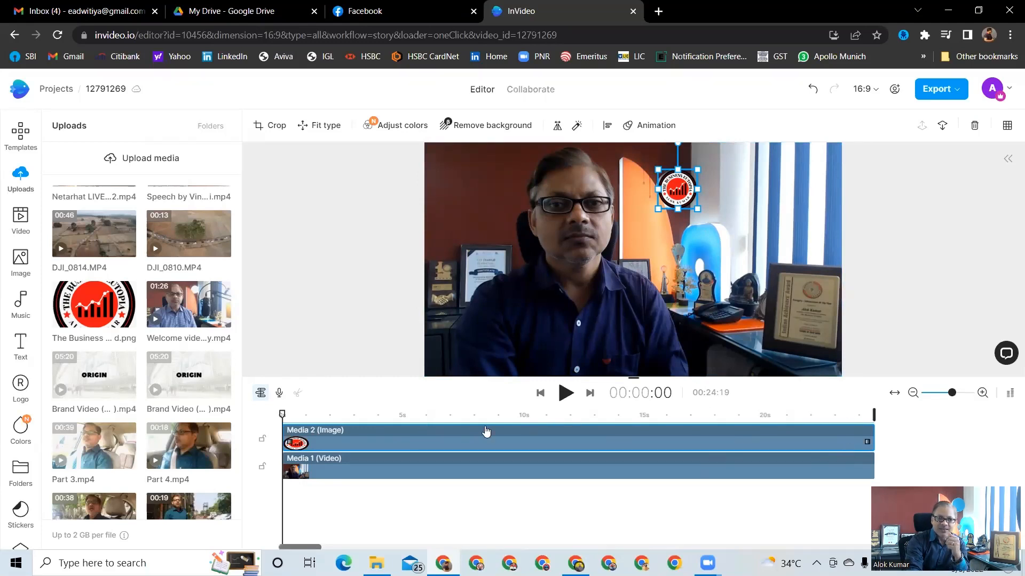
Browse the World music genre and preview several tracks such as Earth Tones, Tropical Horizon, Casa De Frio and Today
click(20, 315)
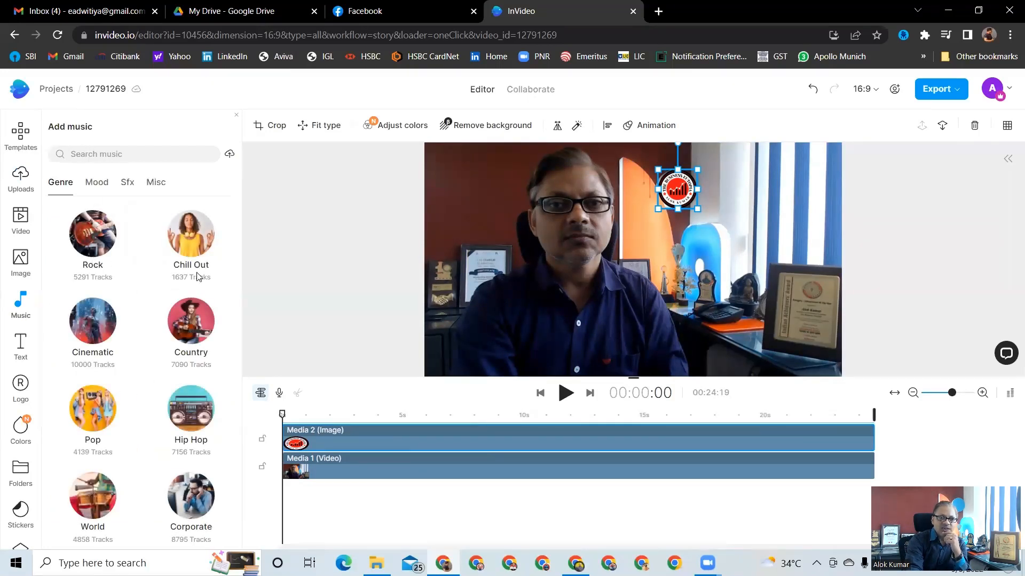
scroll(138, 425, down, 3)
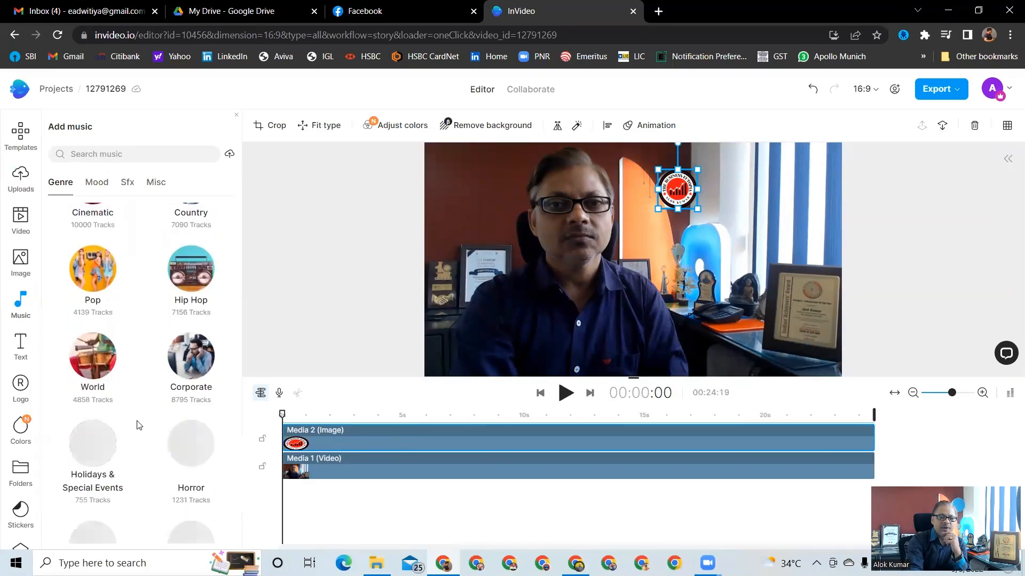
scroll(138, 425, up, 1)
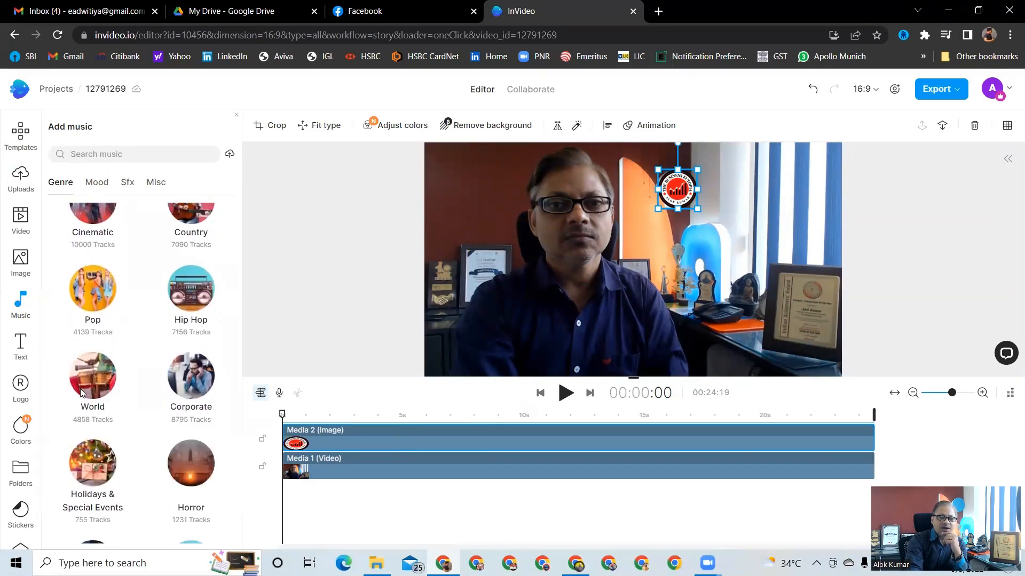
click(96, 378)
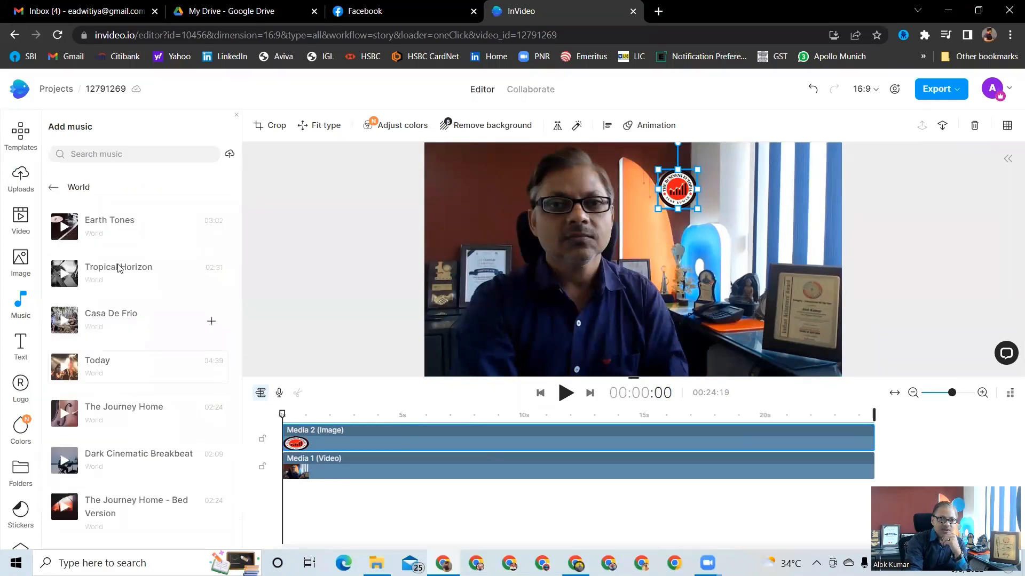
click(63, 228)
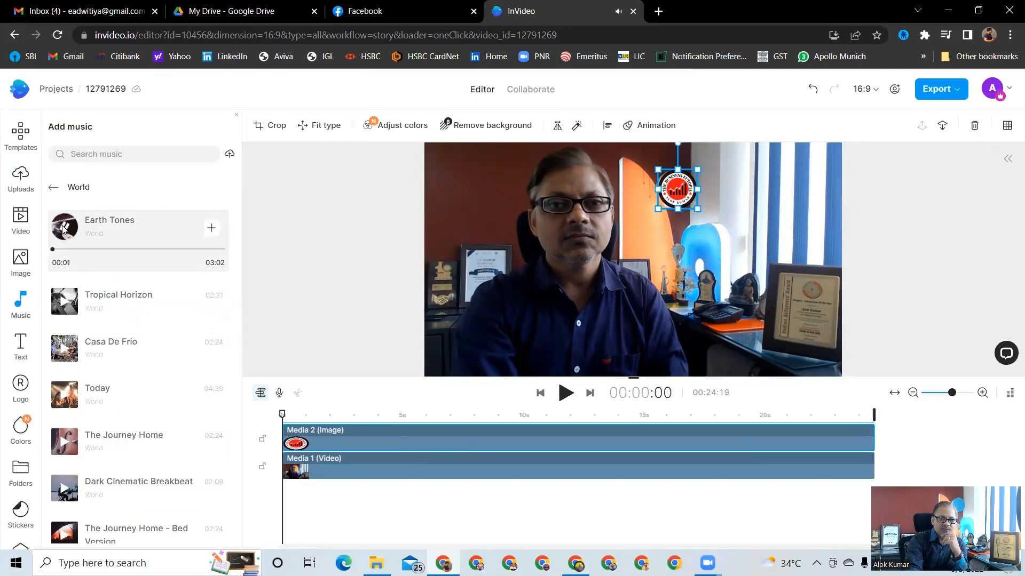
click(64, 229)
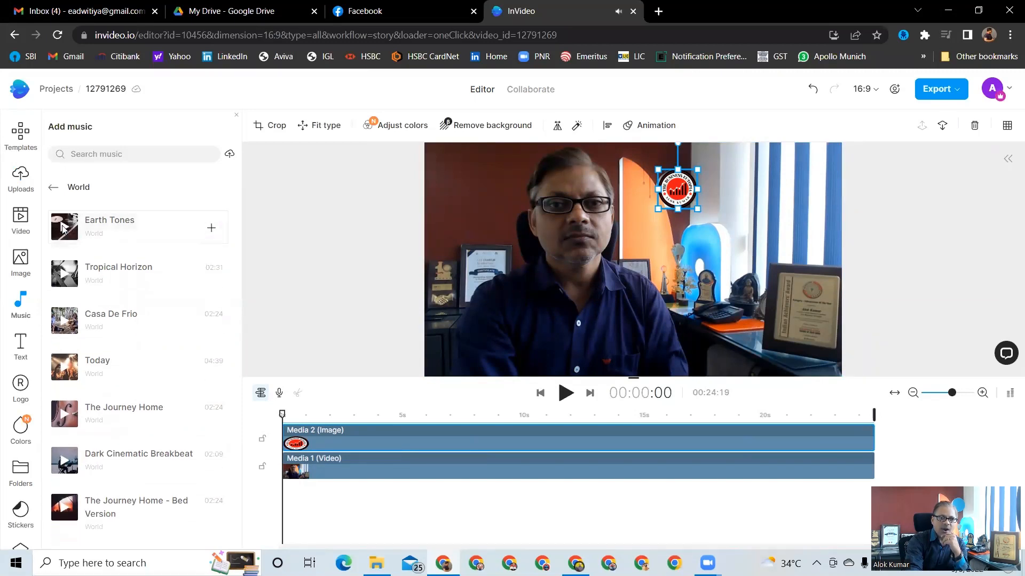
click(64, 274)
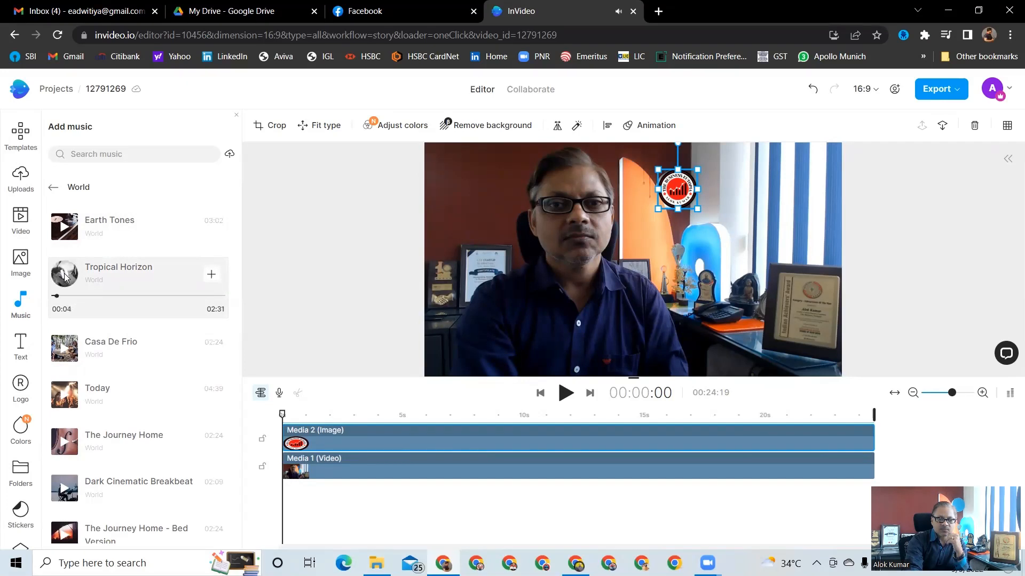
click(64, 275)
click(64, 324)
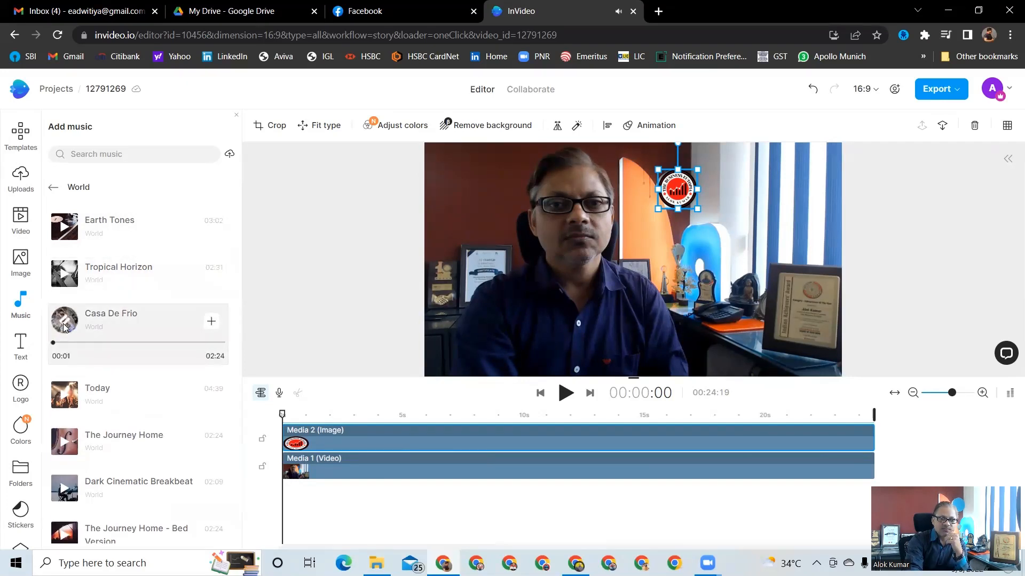
click(64, 327)
click(63, 367)
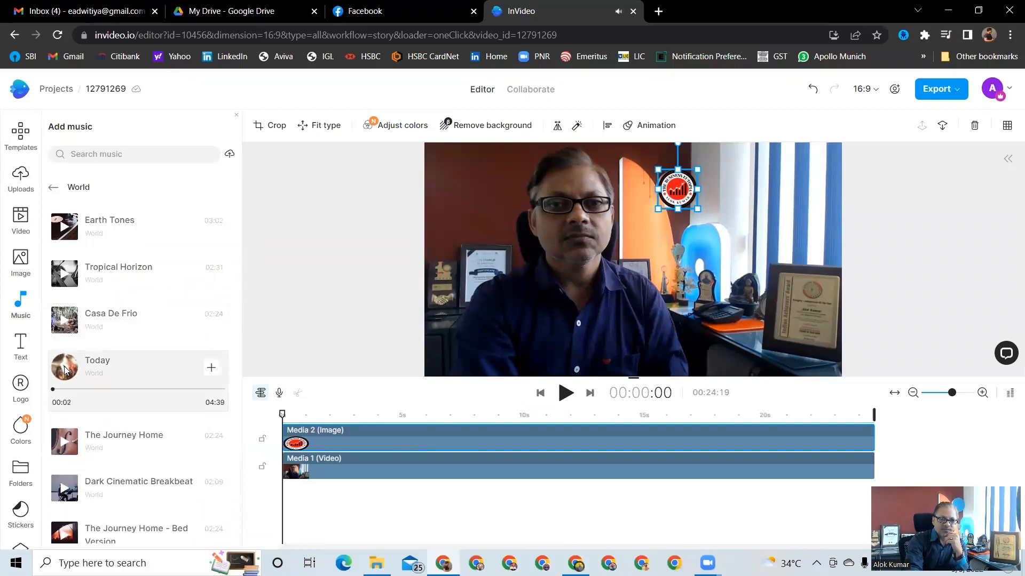
click(65, 367)
Preview The Journey Home track and add it to the timeline as background music
scroll(65, 363, down, 2)
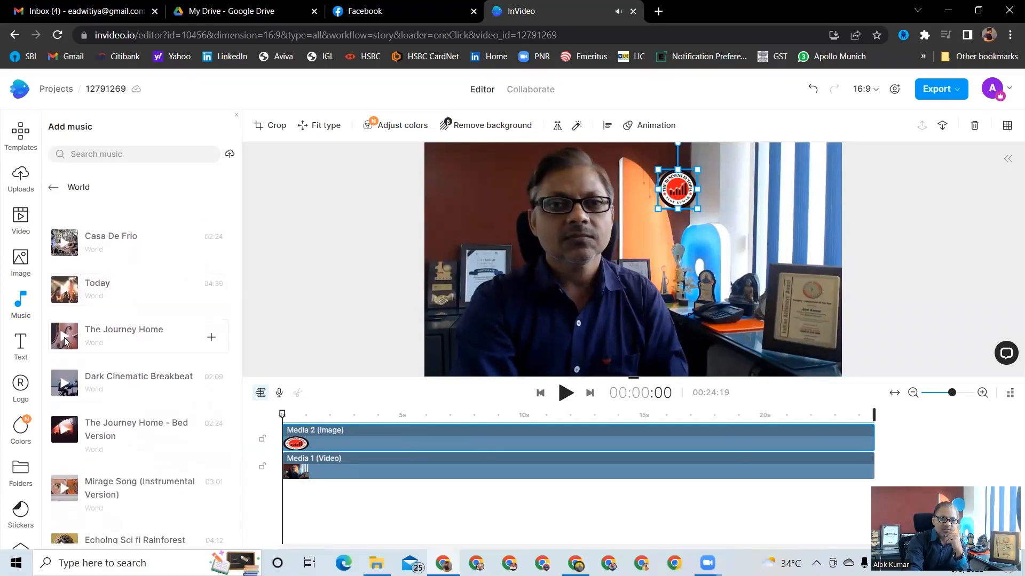
click(66, 338)
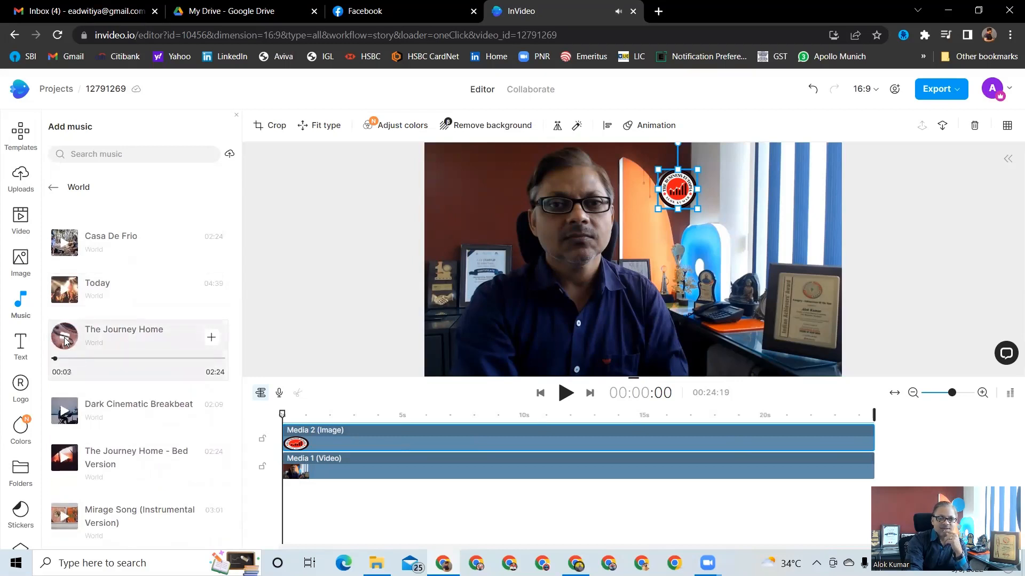
click(65, 339)
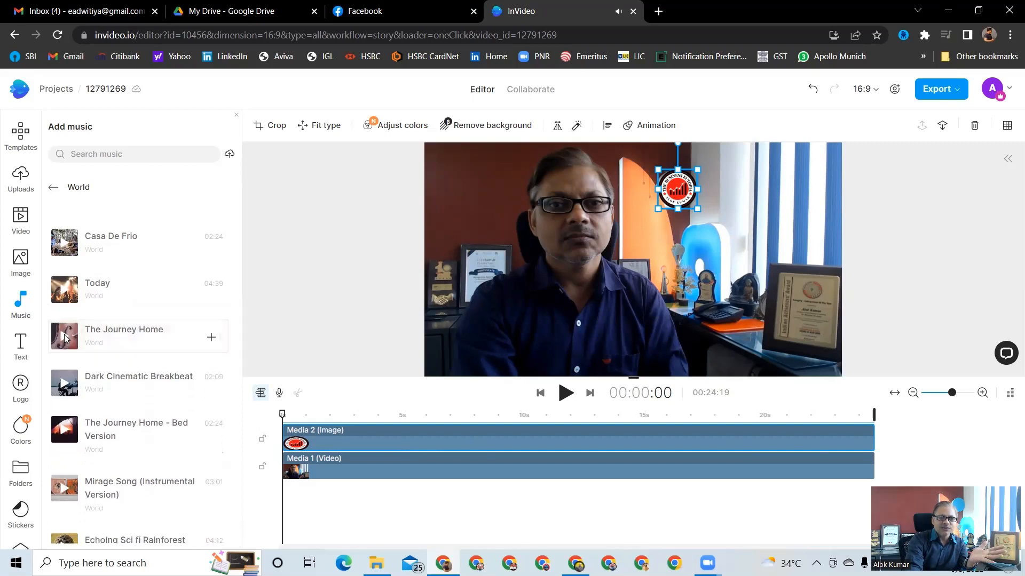
click(211, 338)
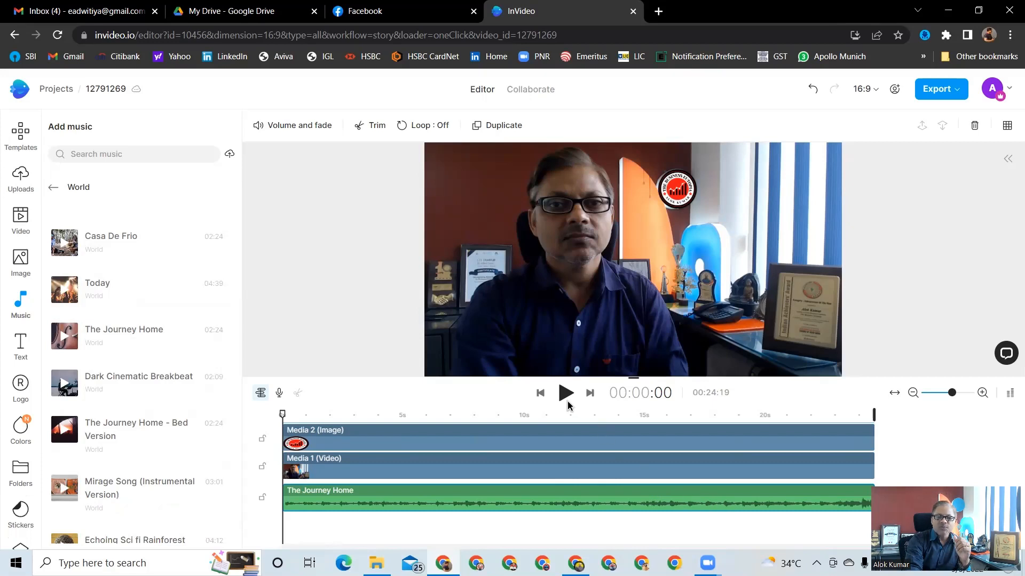
Play back the project, then enable ducked volume on The Journey Home music and set it to -15 dB
click(564, 393)
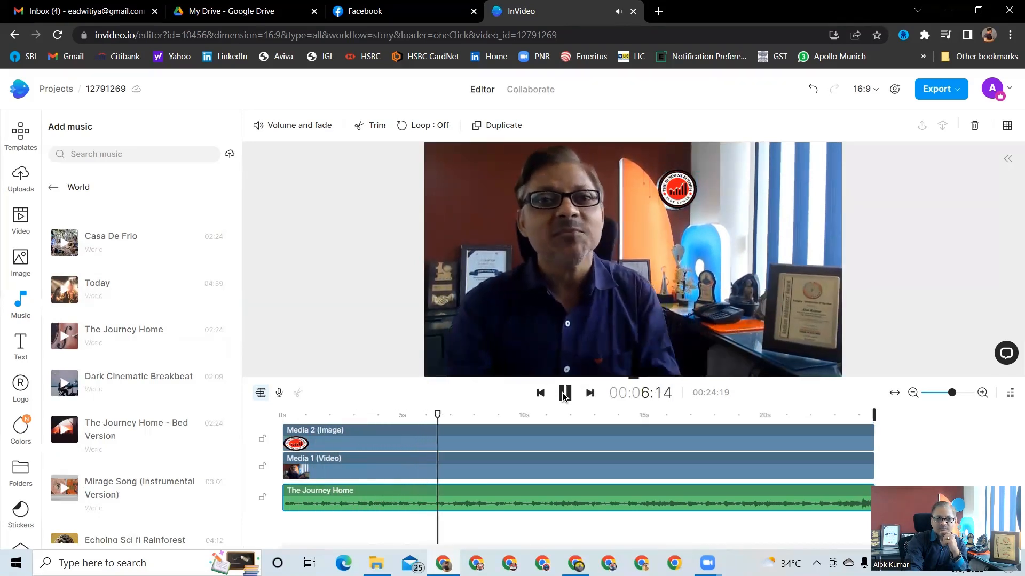
click(564, 393)
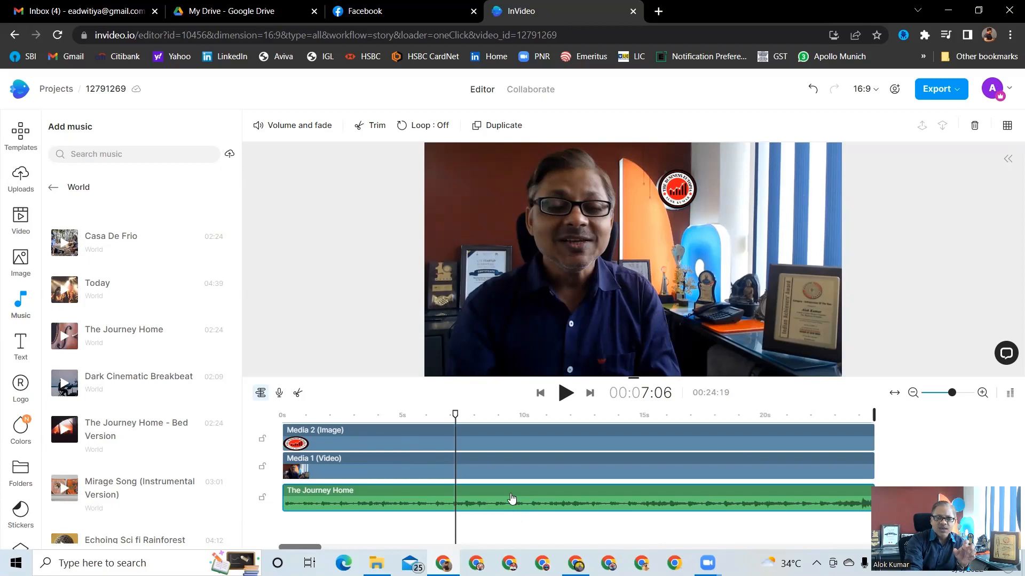
click(301, 127)
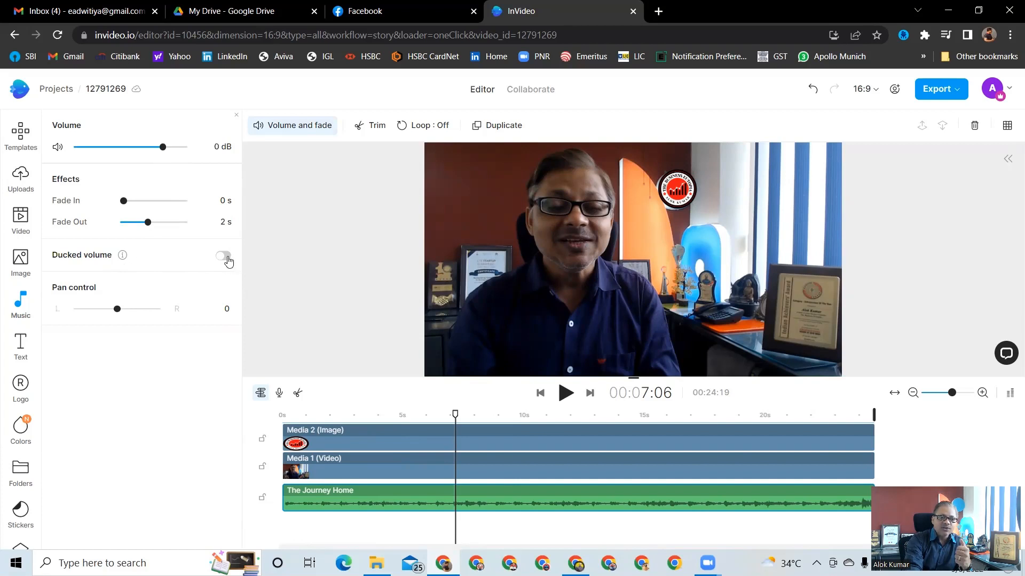
click(223, 256)
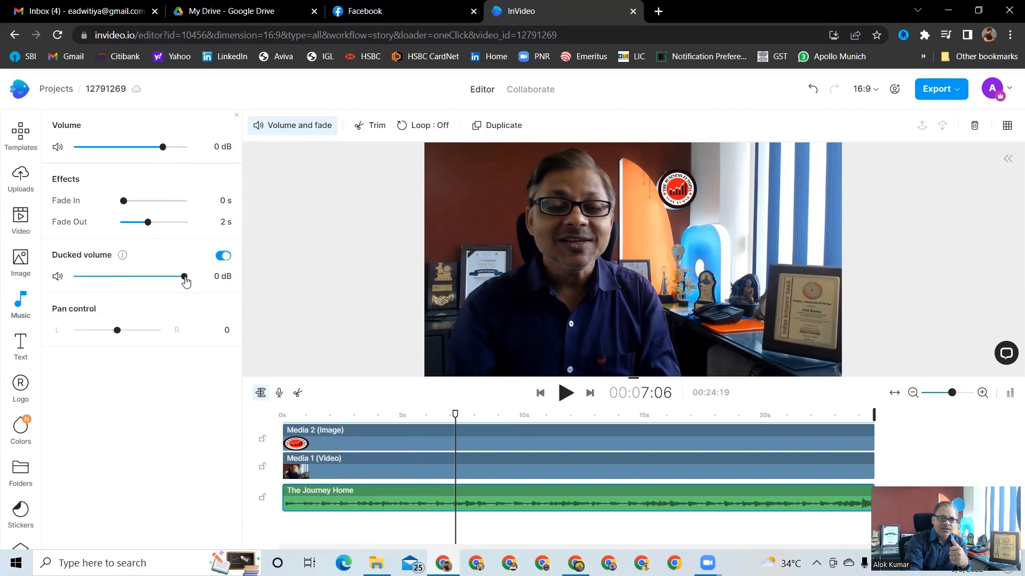
drag(185, 281, 158, 283)
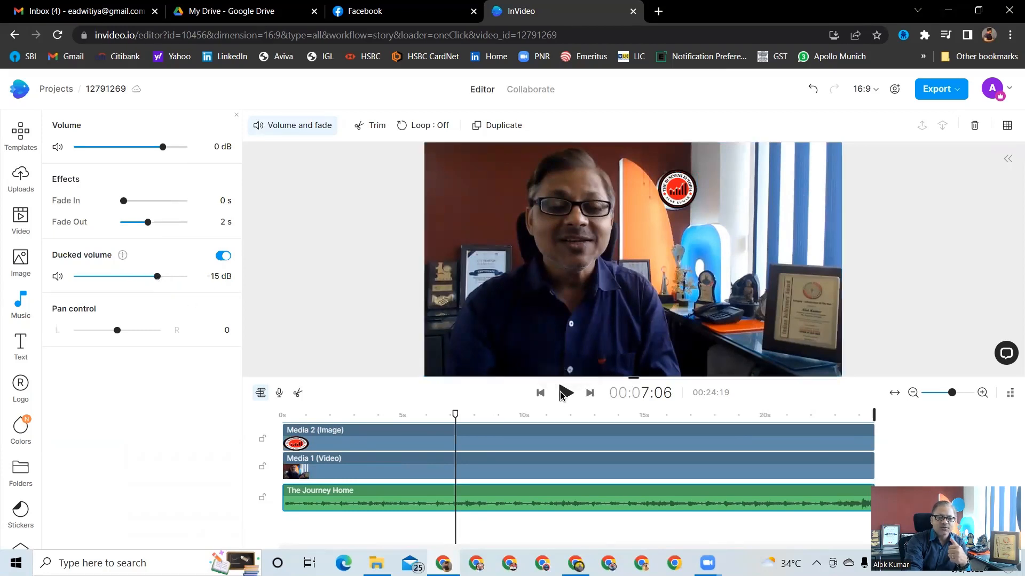
Preview the mix and set the music's fade-out to 0 s
click(564, 394)
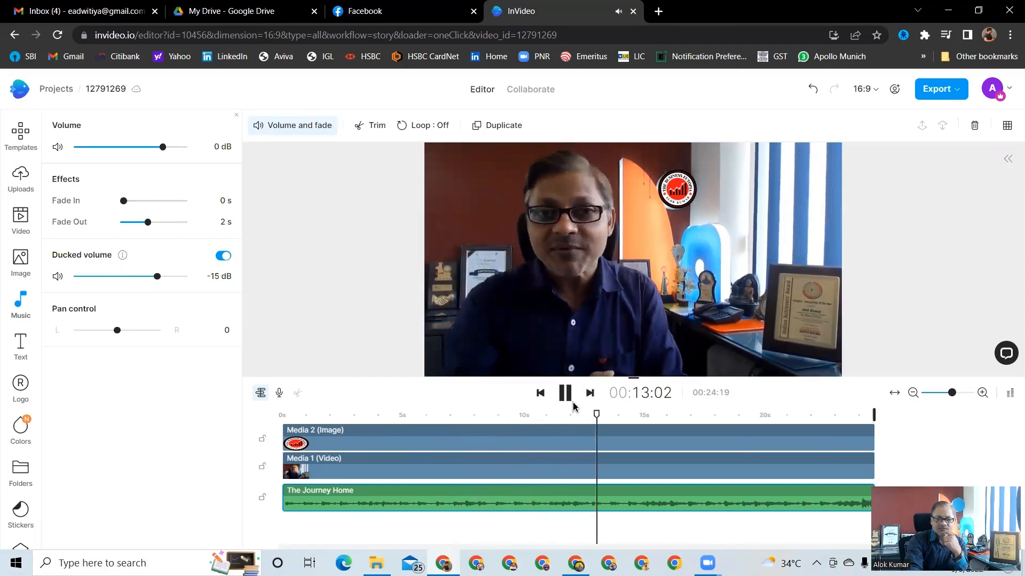
click(566, 393)
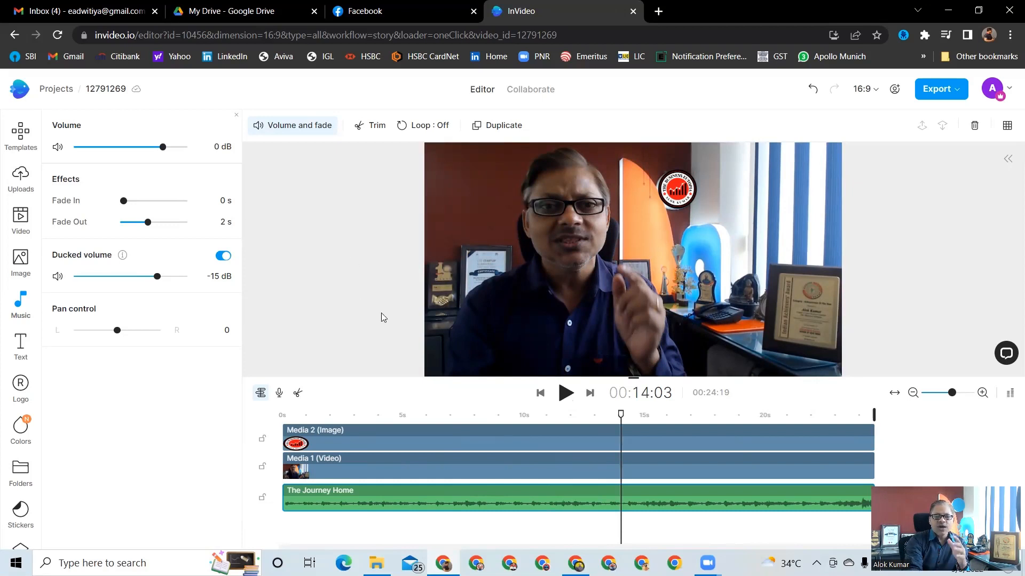
drag(149, 224, 120, 224)
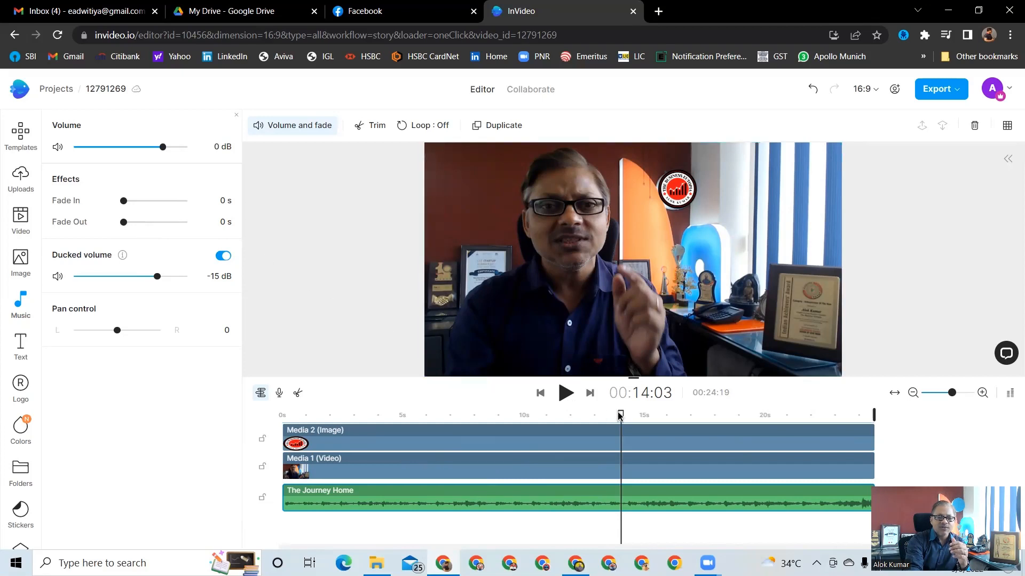
Return the playhead to the start and play back the video with music
drag(621, 416, 277, 401)
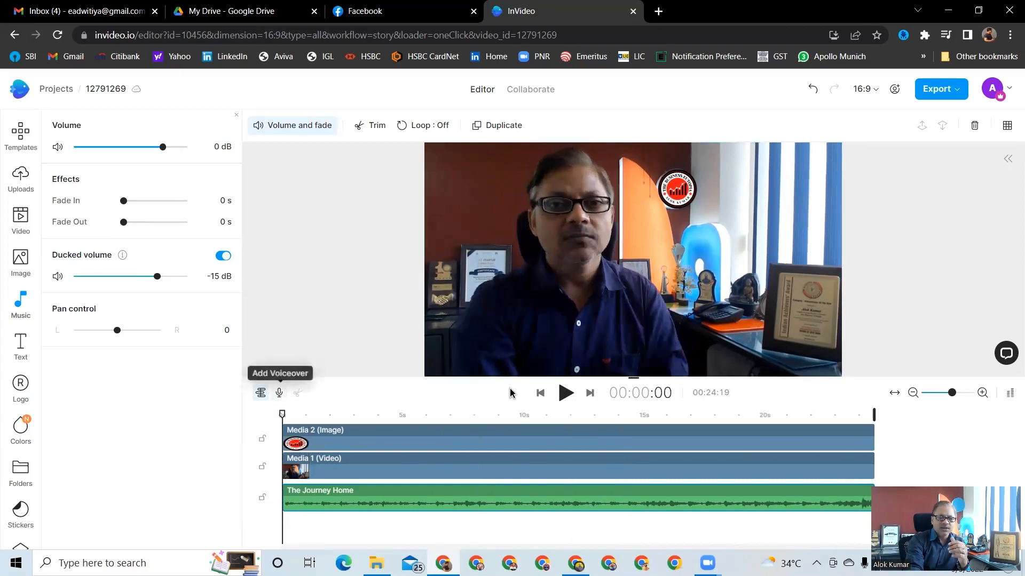
click(567, 395)
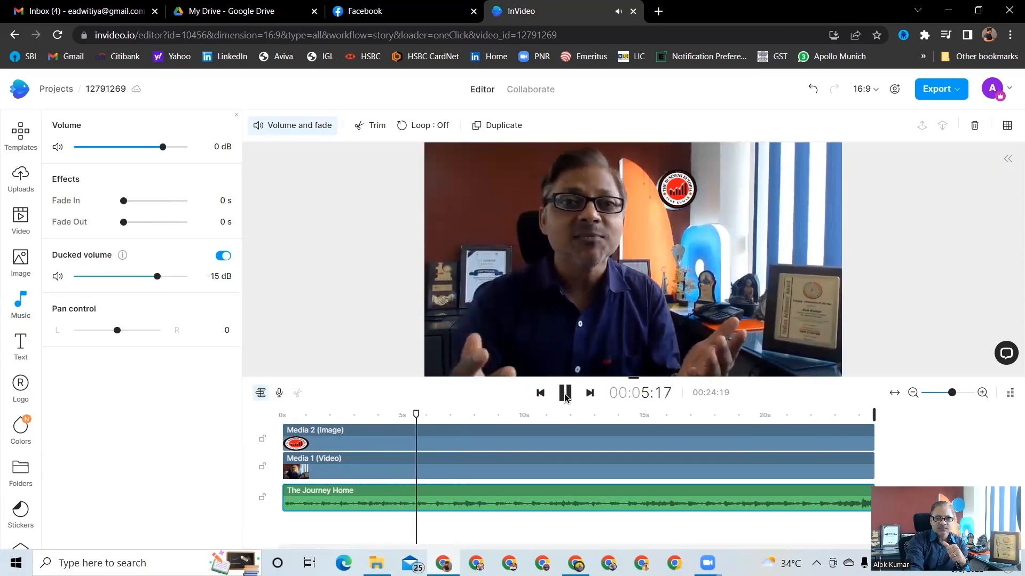
click(564, 395)
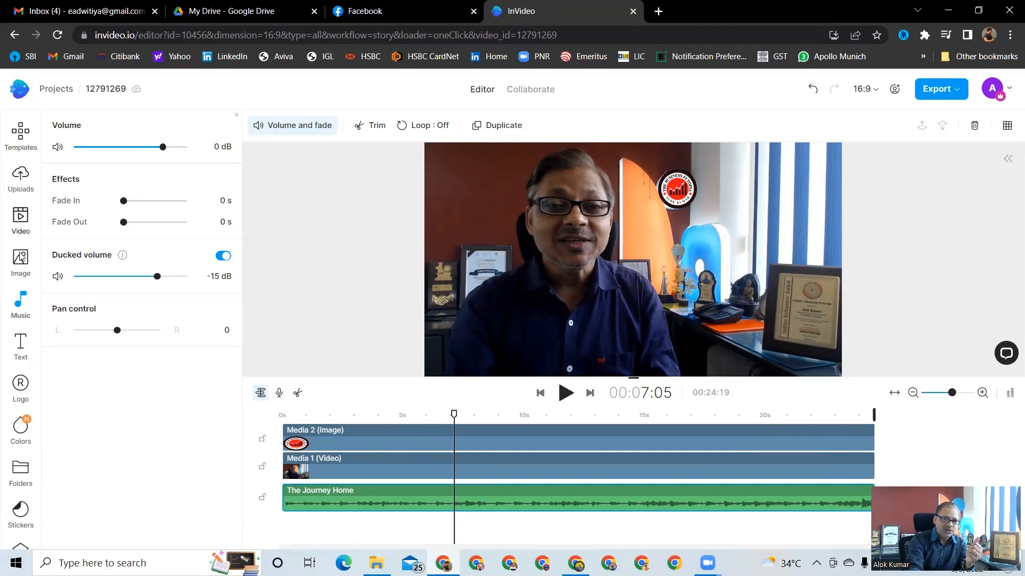
Add the Jessica Jones Astons text style and move its clip to the start of the timeline
click(21, 350)
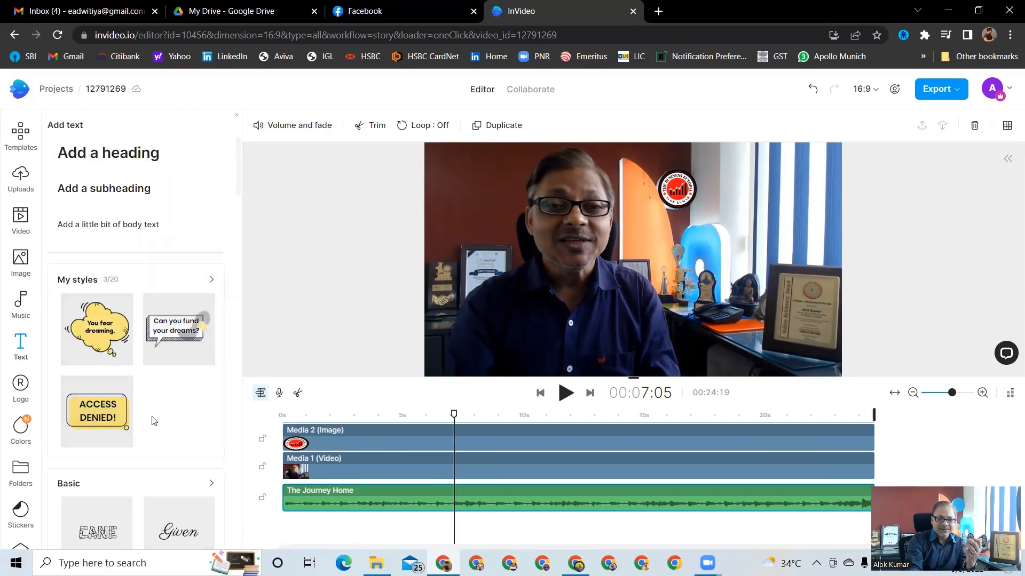
scroll(153, 422, down, 5)
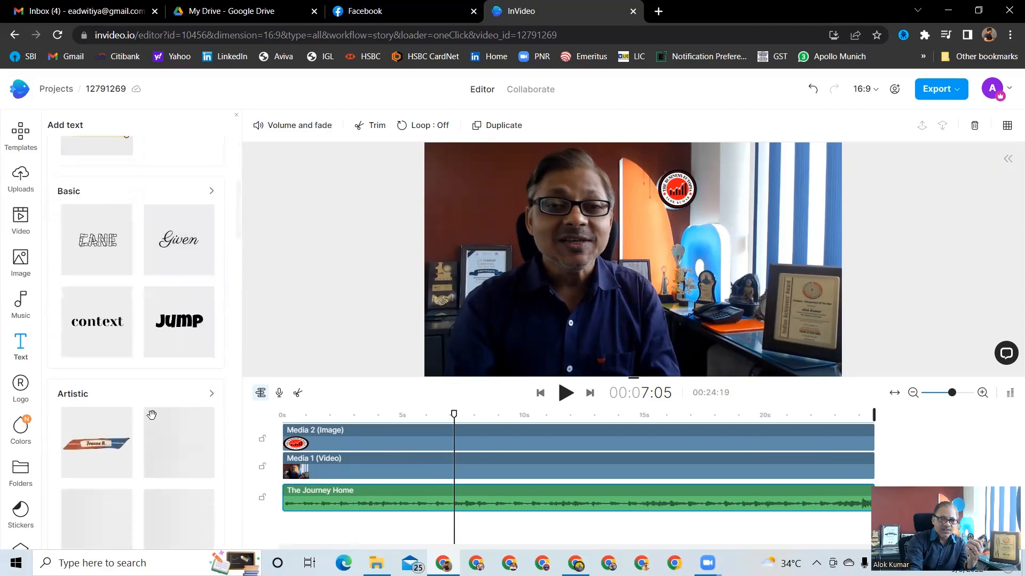
scroll(152, 416, down, 6)
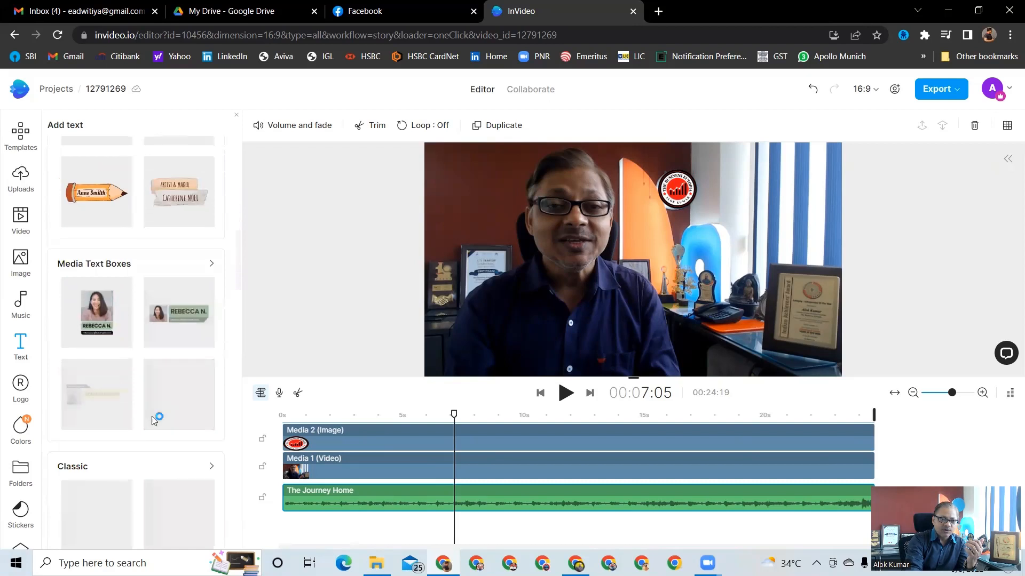
scroll(152, 416, down, 6)
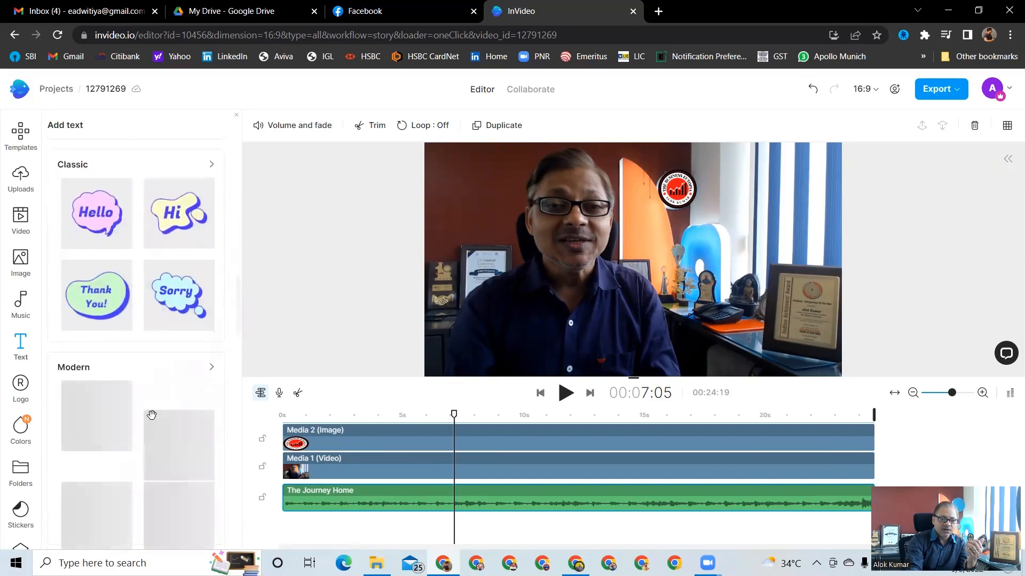
scroll(152, 417, down, 3)
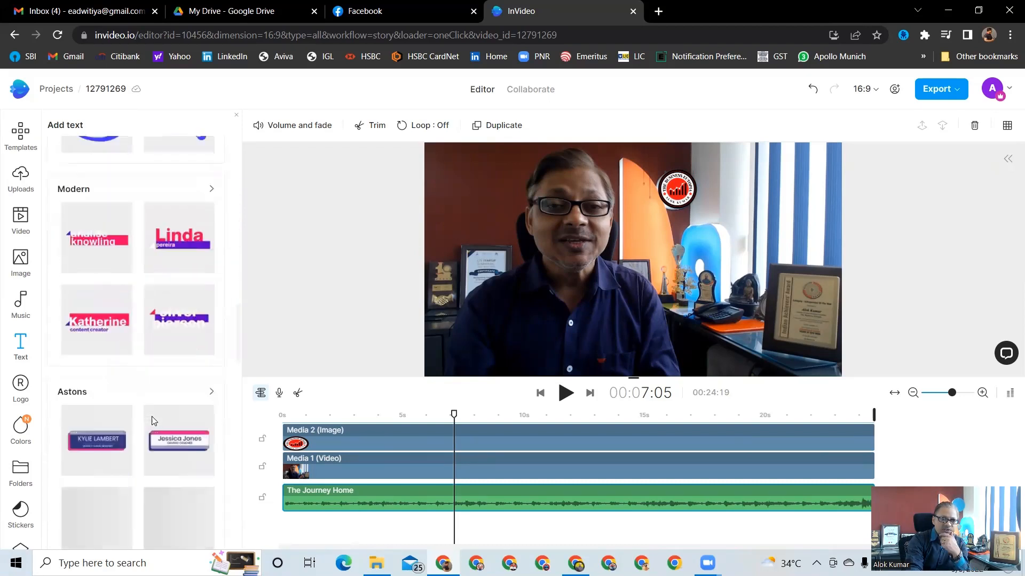
scroll(152, 420, down, 3)
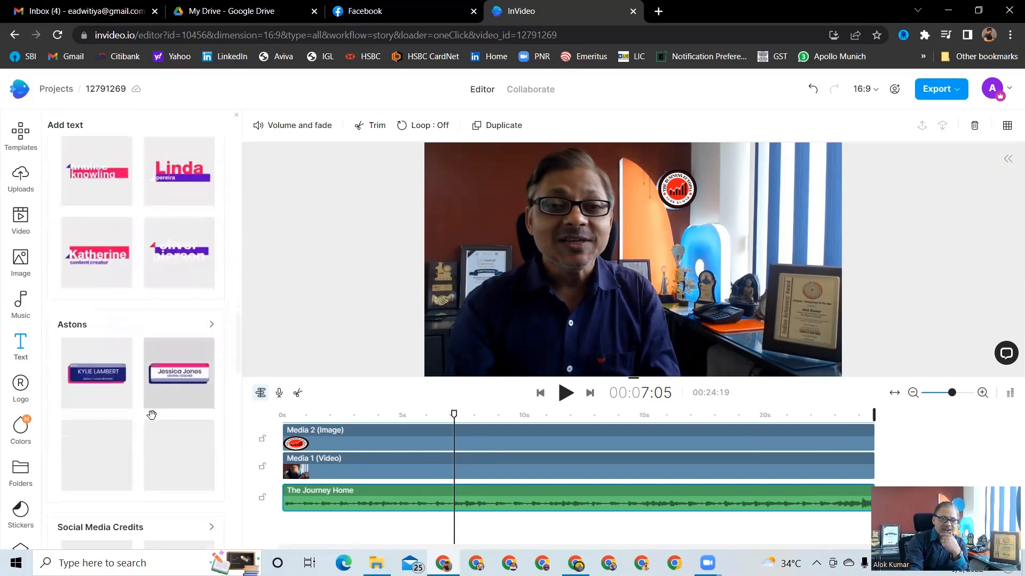
click(173, 351)
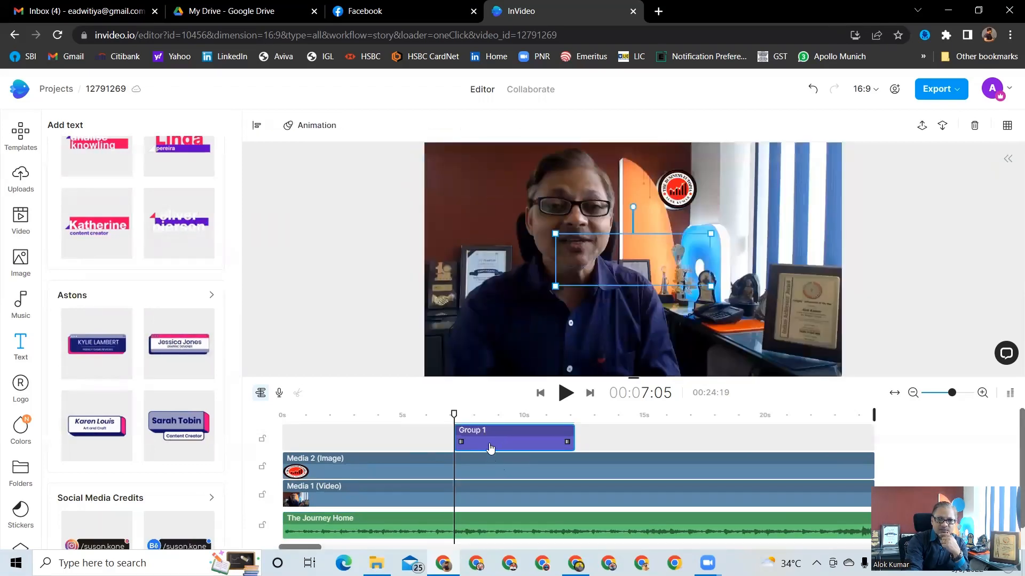
drag(406, 443, 315, 437)
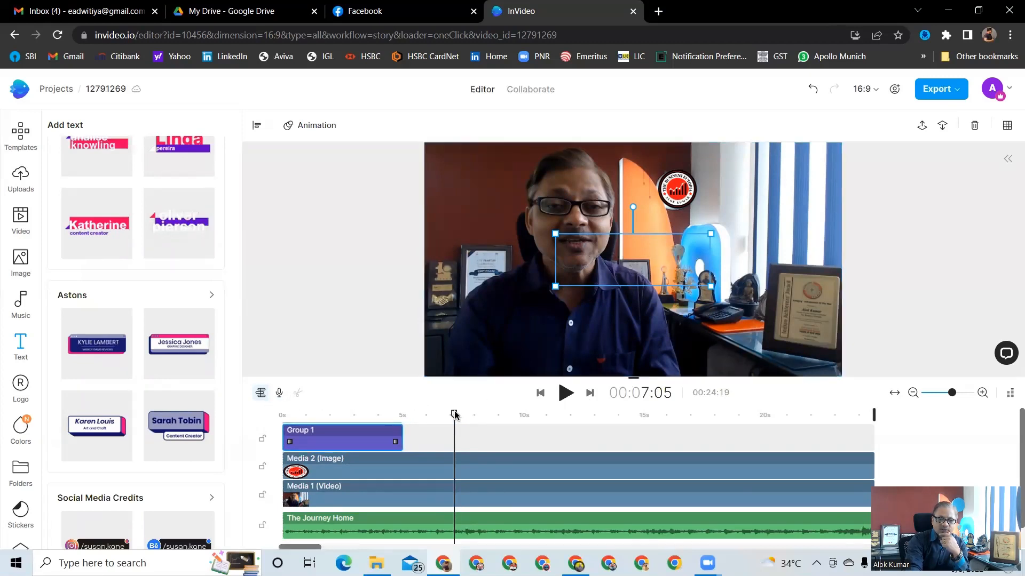
Move the title graphic down into the lower third of the frame, checking it around the 2-second mark
drag(454, 416, 284, 415)
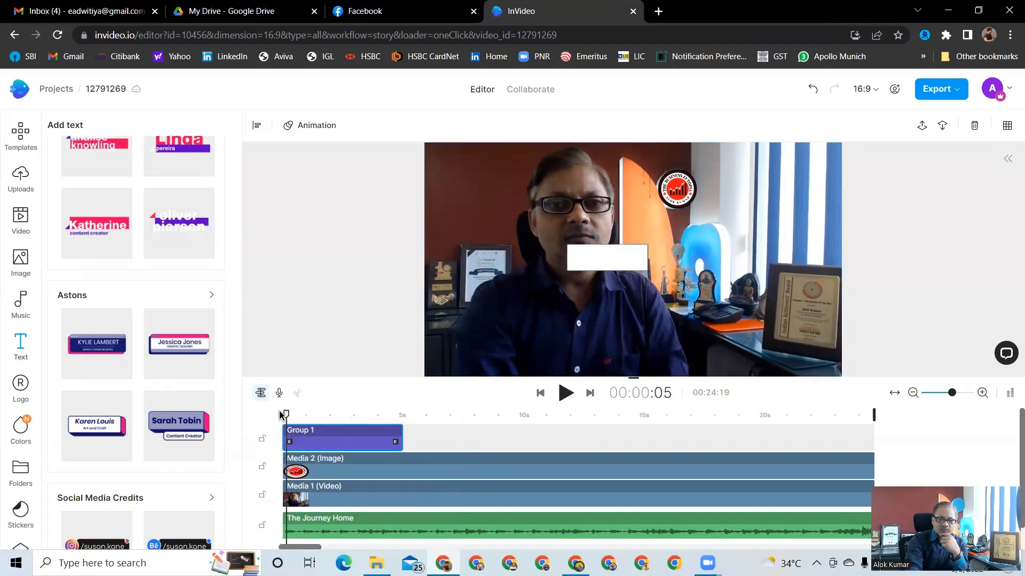
click(602, 262)
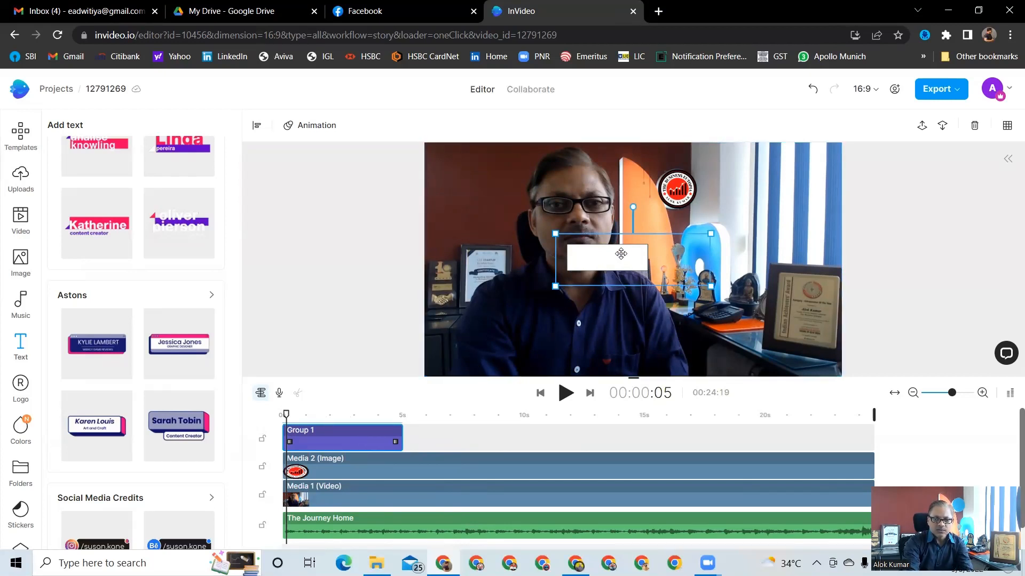
drag(622, 258, 580, 343)
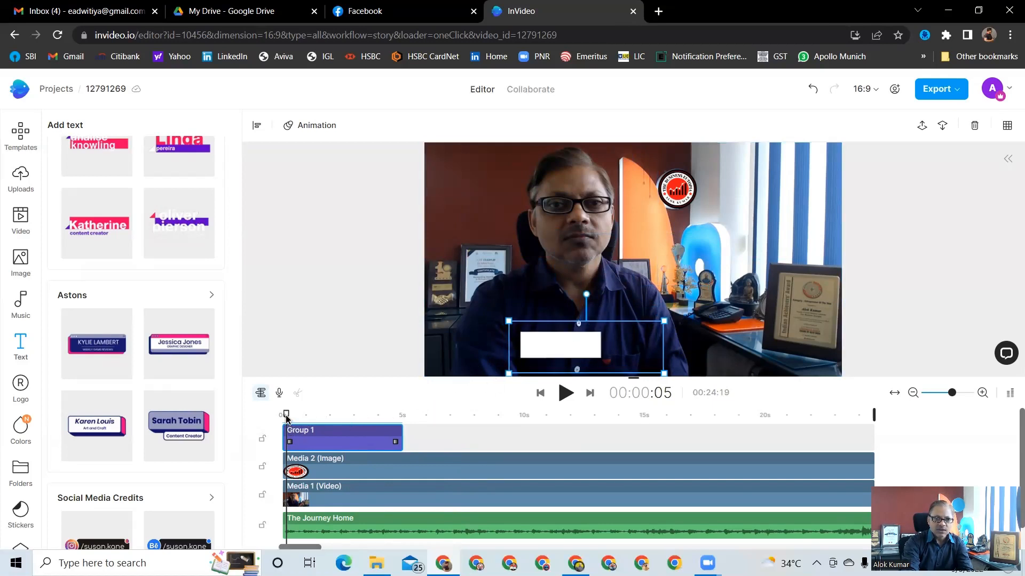
drag(286, 419, 345, 422)
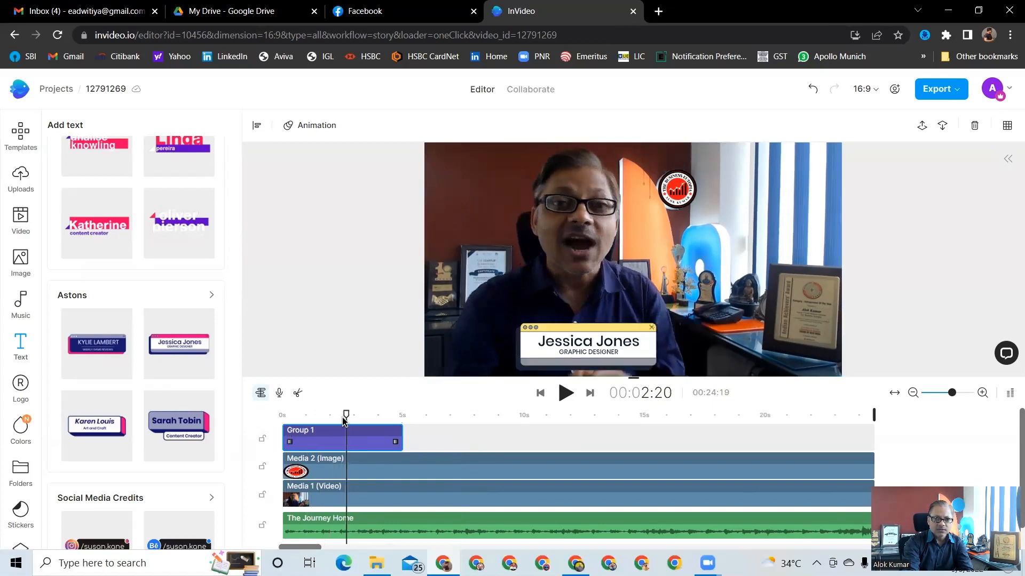
Replace the title's name line with the presenter's full name and its subtitle with FOUNDER - THE BUSINESS EUTOPIA
click(638, 344)
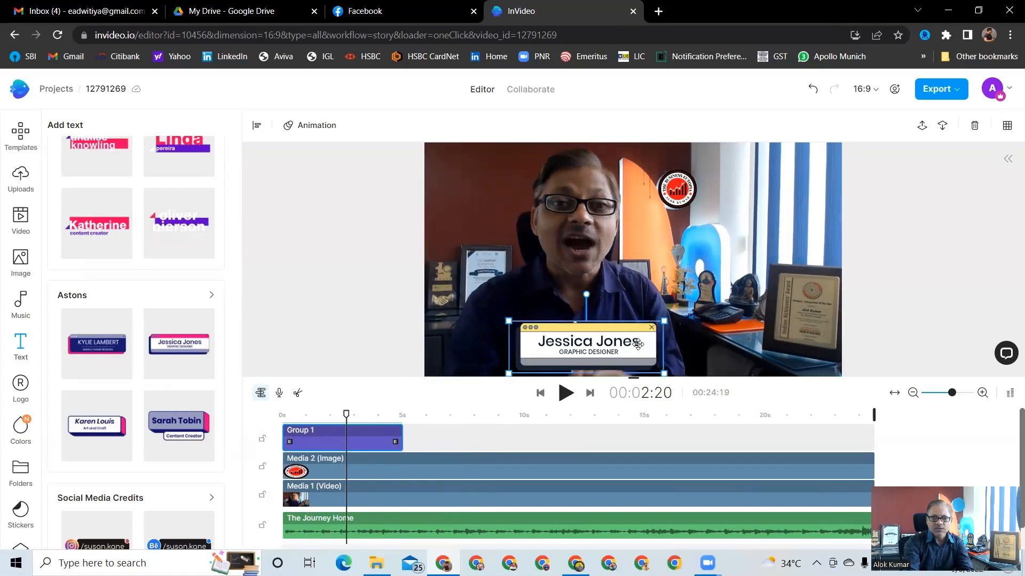
double_click(639, 345)
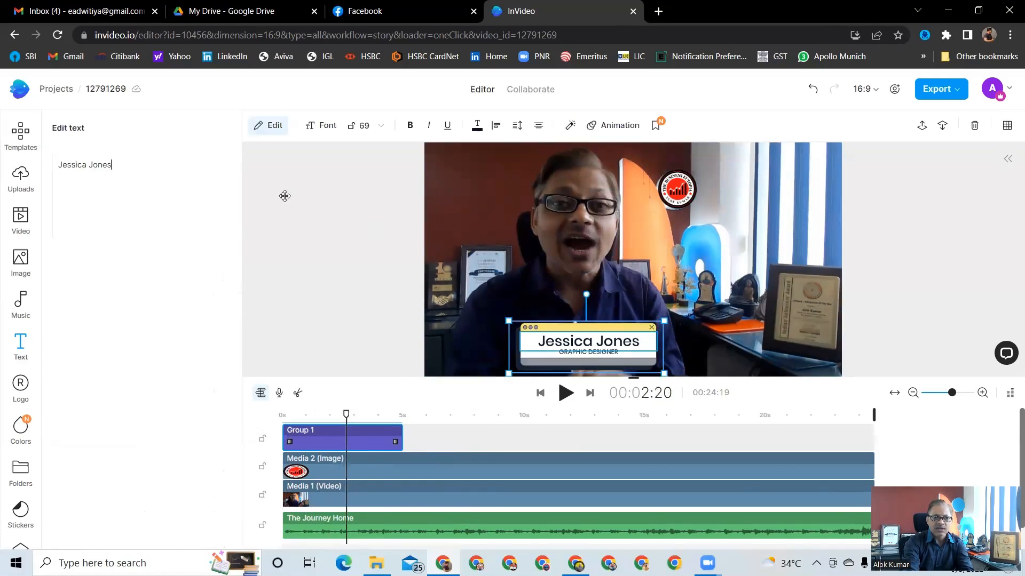
click(217, 186)
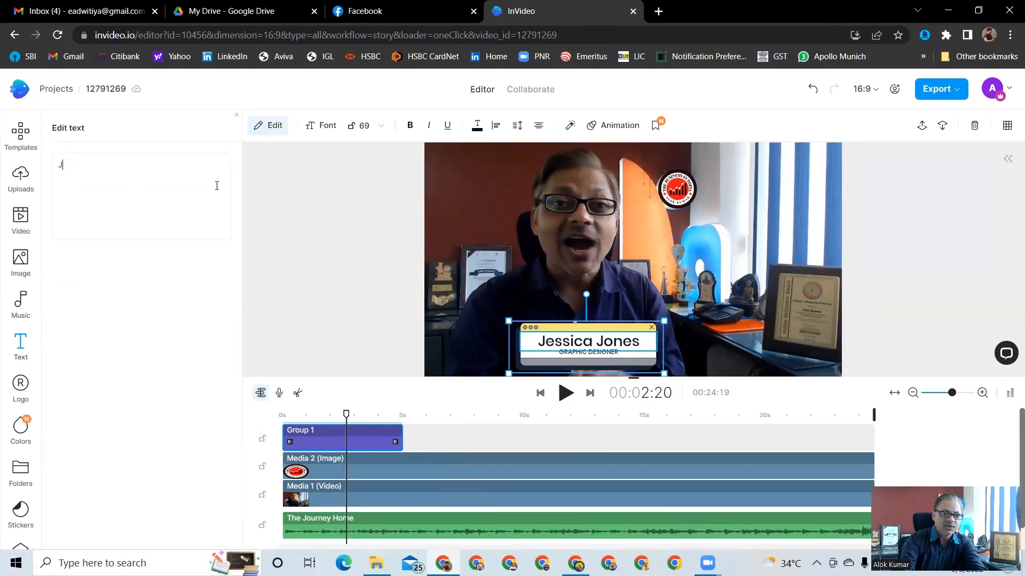
text(Alok )
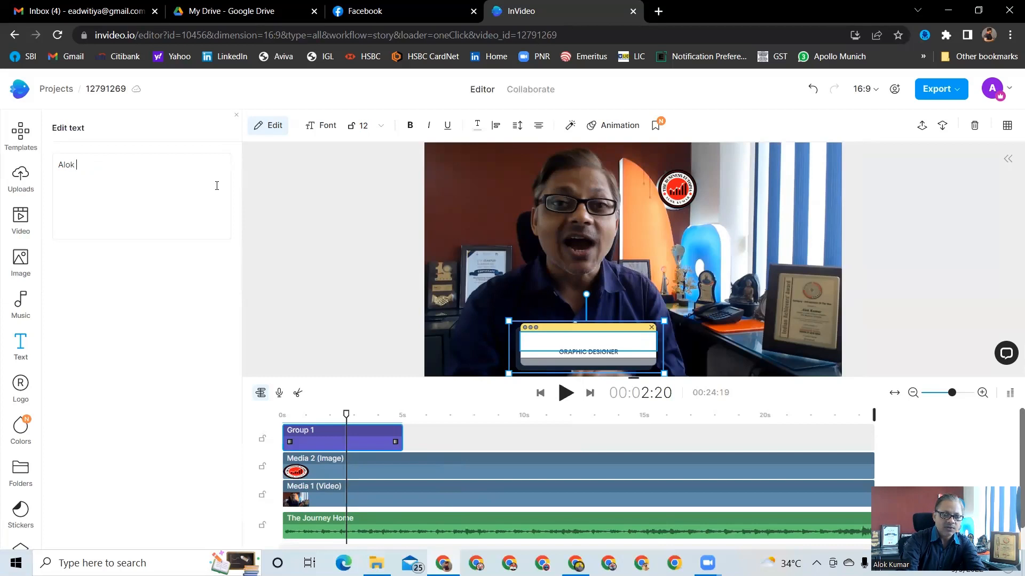
text(Kumar)
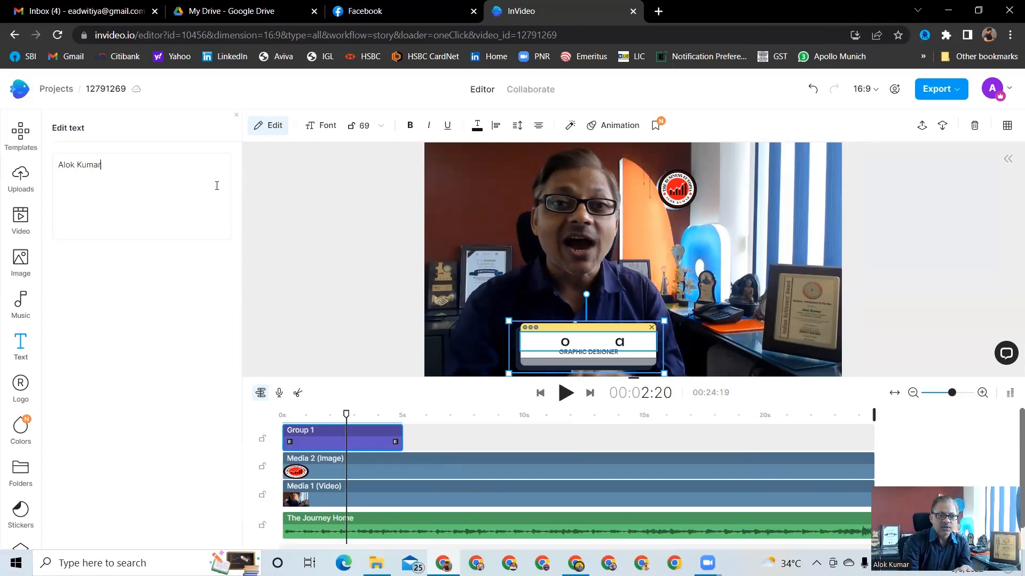
click(604, 353)
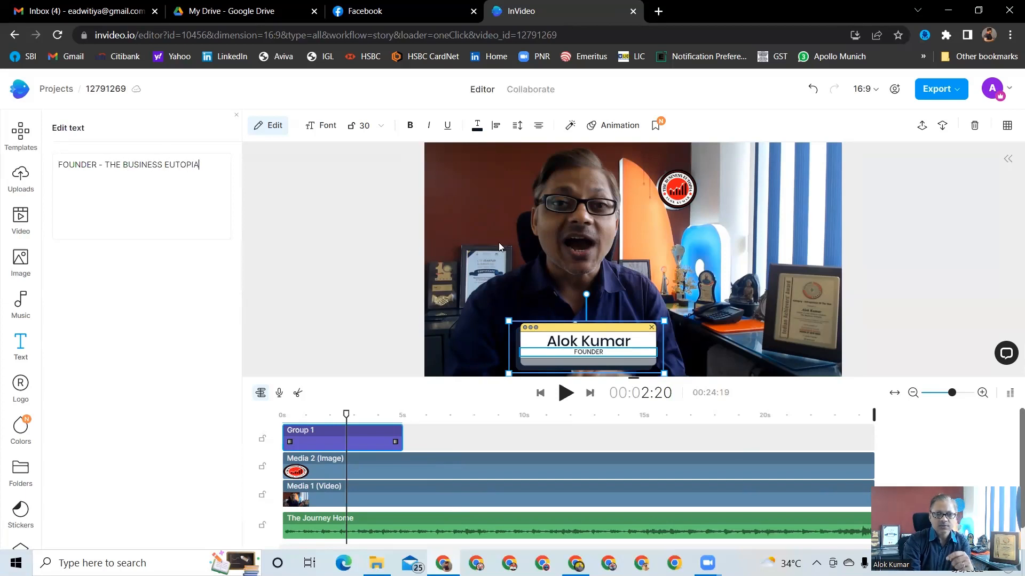
click(781, 314)
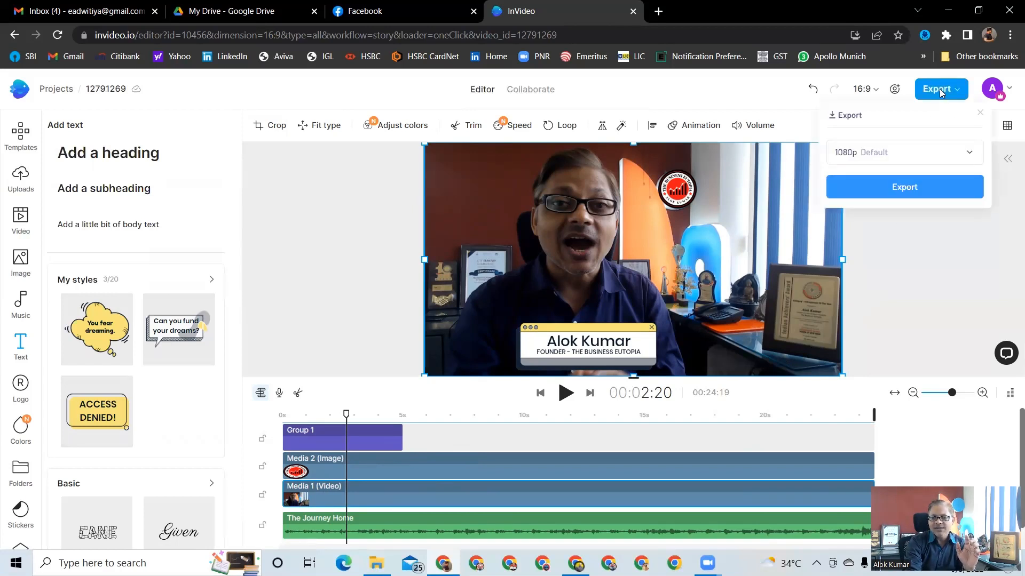
Export the video at 1080p, pause the preview, and open the downloaded MP4 file
click(902, 191)
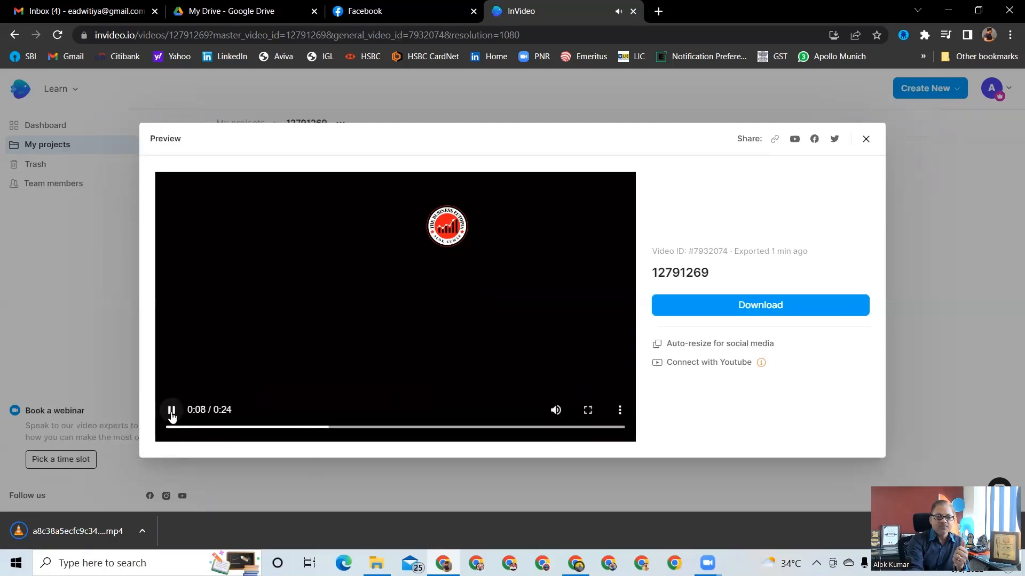
click(171, 410)
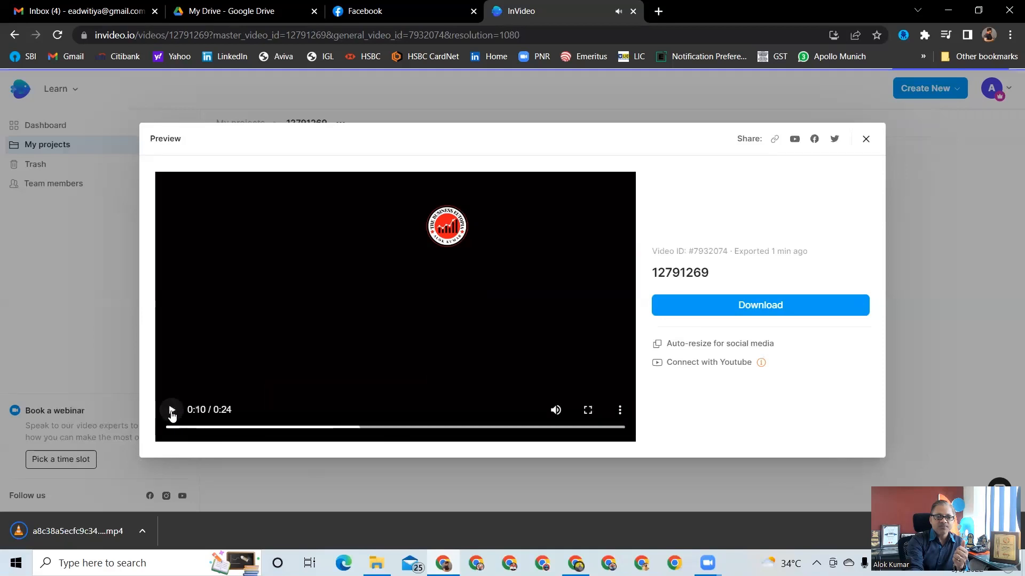
click(91, 532)
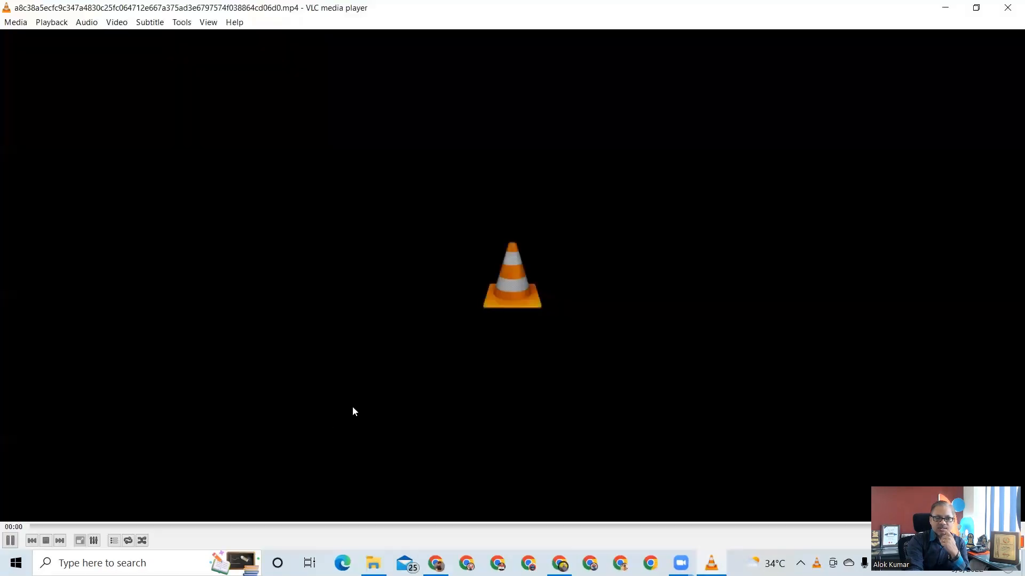